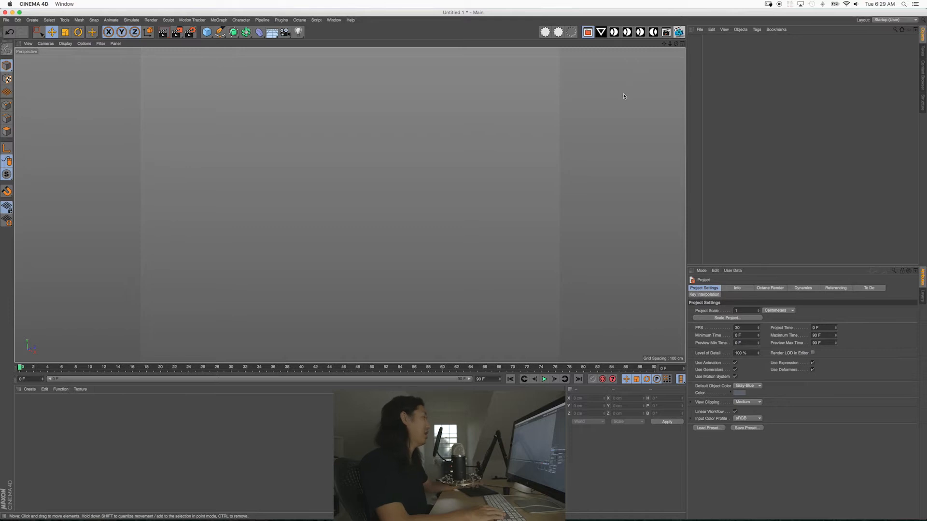
Add a plane primitive to the empty scene as the floor
{"action": "left_click", "coordinate": [210, 35]}
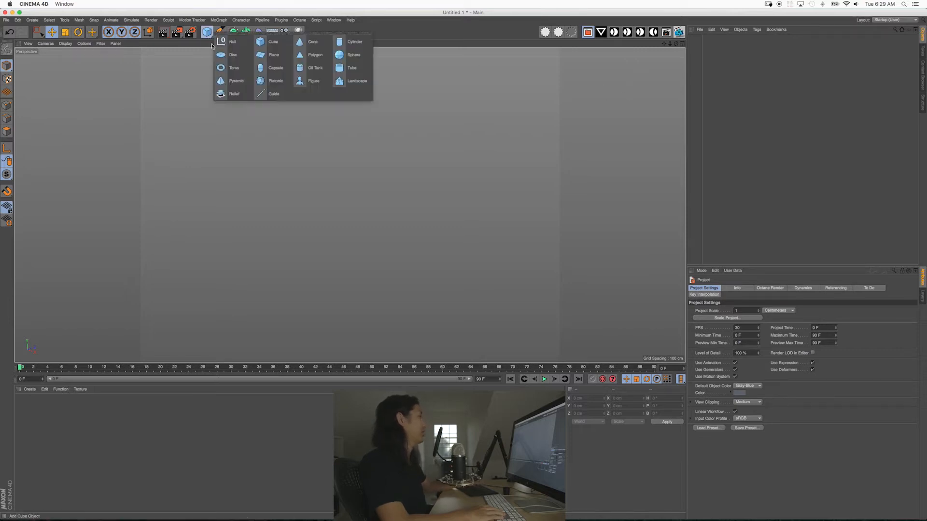
{"action": "left_click", "coordinate": [266, 54]}
{"action": "middle_click_drag", "start_coordinate": [336, 209], "coordinate": [355, 195], "text": "alt"}
{"action": "left_click_drag", "start_coordinate": [374, 201], "coordinate": [383, 220], "text": "alt"}
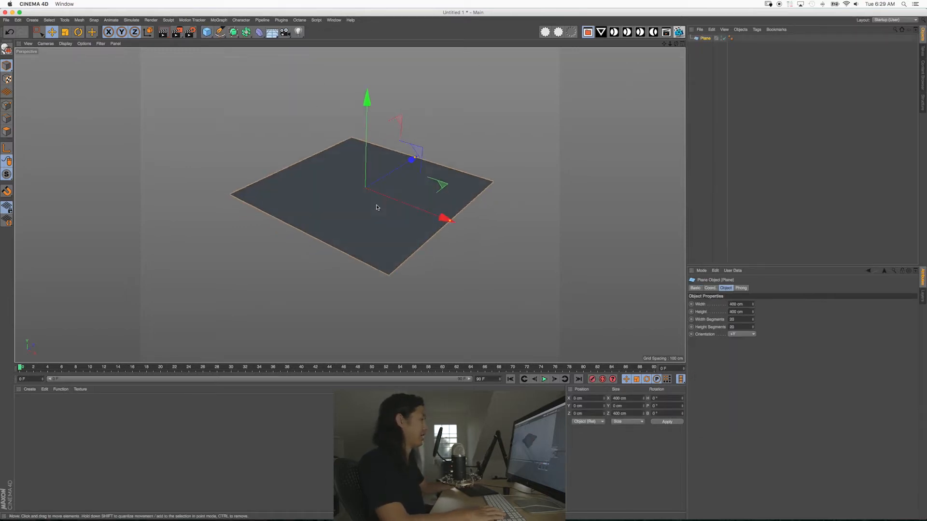
{"action": "right_click_drag", "start_coordinate": [354, 194], "coordinate": [383, 176], "text": "alt"}
{"action": "mouse_move", "coordinate": [397, 171]}
{"action": "middle_mouse_down", "text": "alt"}
{"action": "mouse_move", "coordinate": [396, 191]}
{"action": "mouse_move", "coordinate": [406, 167]}
{"action": "middle_mouse_up", "text": "alt"}
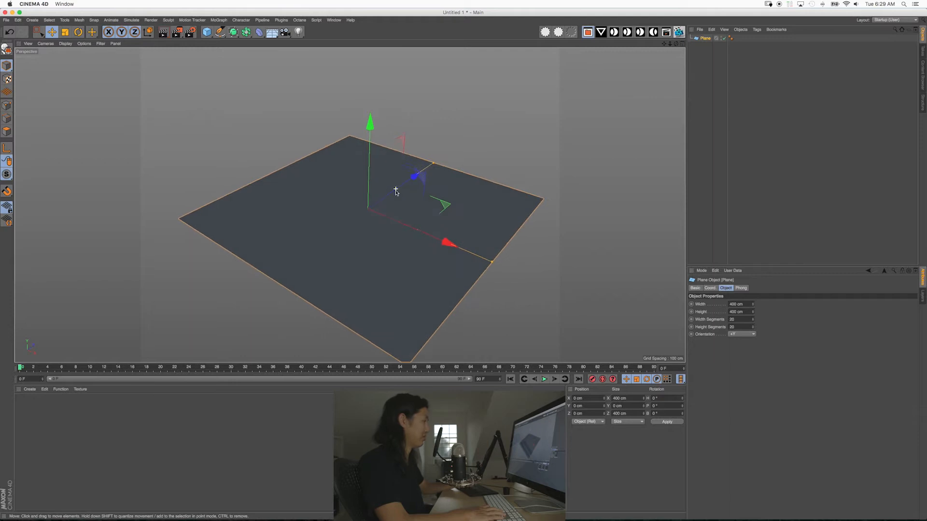
{"action": "left_click_drag", "start_coordinate": [407, 180], "coordinate": [420, 188], "text": "alt"}
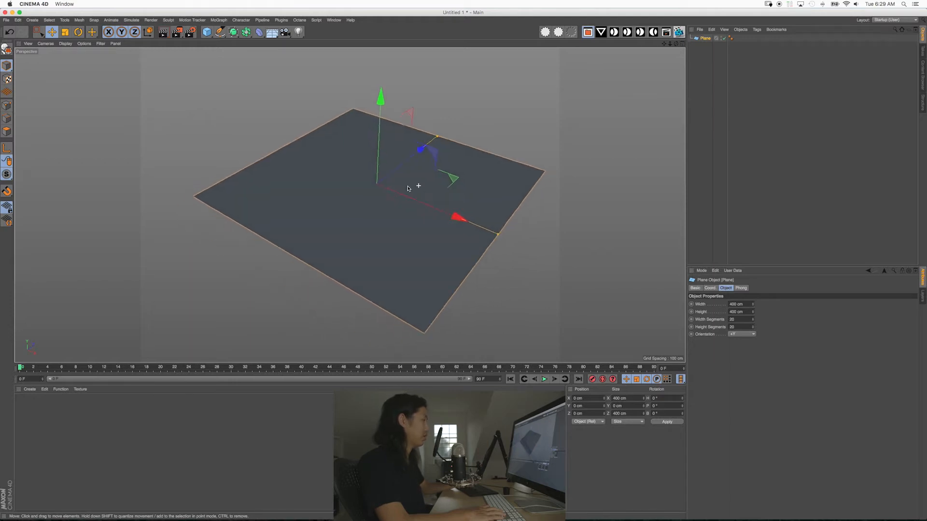
{"action": "right_click_drag", "start_coordinate": [426, 202], "coordinate": [404, 212], "text": "alt"}
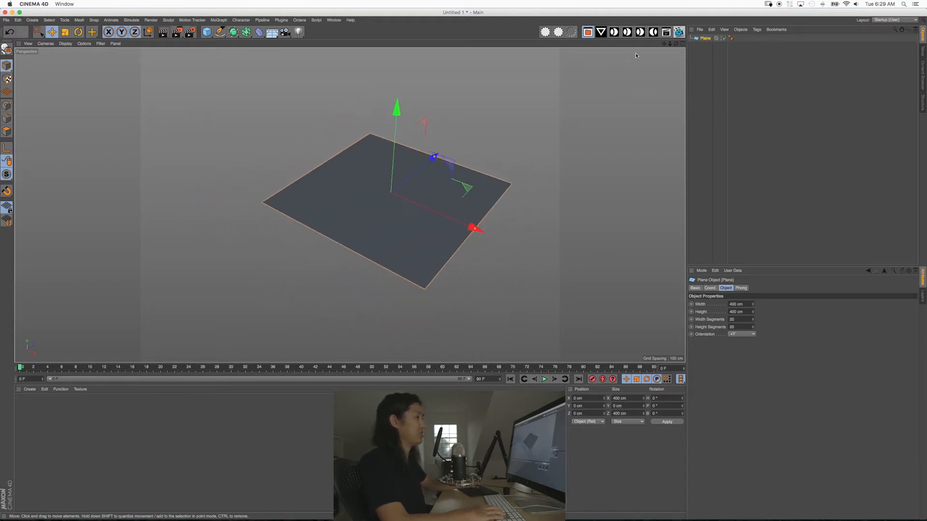
Add a Wall Type 1 asset from Set Designer and place it along one edge of the floor plane
{"action": "left_click", "coordinate": [650, 34]}
{"action": "left_click", "coordinate": [617, 84]}
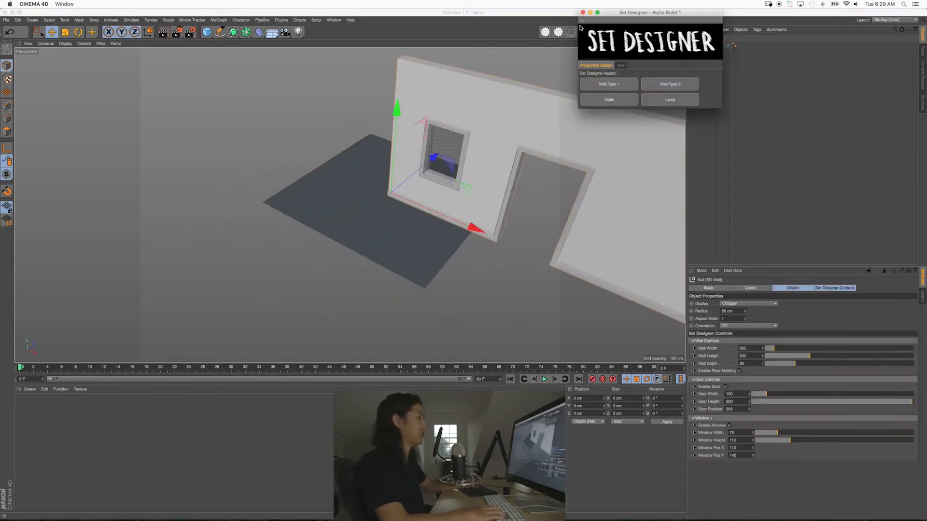
{"action": "left_click", "coordinate": [582, 13]}
{"action": "left_click_drag", "start_coordinate": [449, 198], "coordinate": [309, 156], "text": "alt"}
{"action": "middle_click_drag", "start_coordinate": [309, 155], "coordinate": [386, 171], "text": "alt"}
{"action": "left_click_drag", "start_coordinate": [386, 171], "coordinate": [352, 186], "text": "alt"}
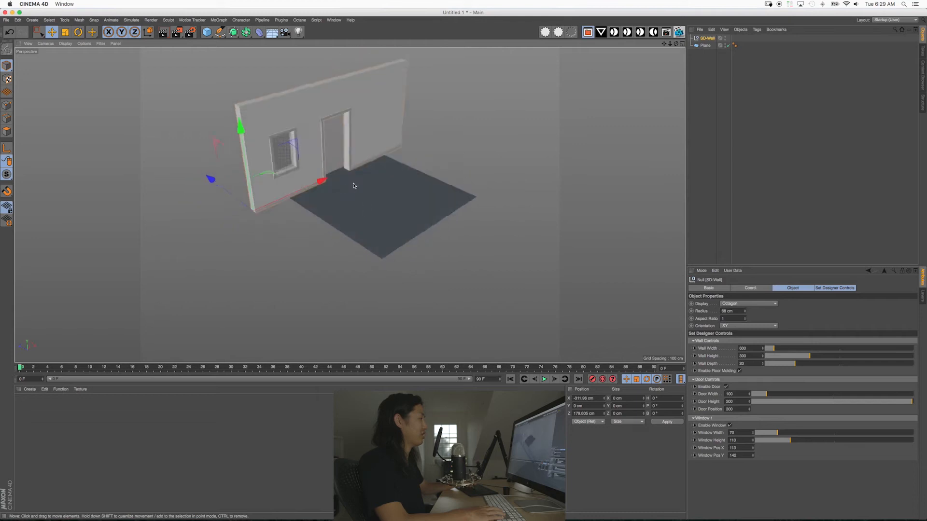
{"action": "middle_click_drag", "start_coordinate": [352, 187], "coordinate": [361, 210], "text": "alt"}
{"action": "right_click_drag", "start_coordinate": [361, 210], "coordinate": [386, 214], "text": "alt"}
{"action": "middle_click_drag", "start_coordinate": [386, 213], "coordinate": [392, 219], "text": "alt"}
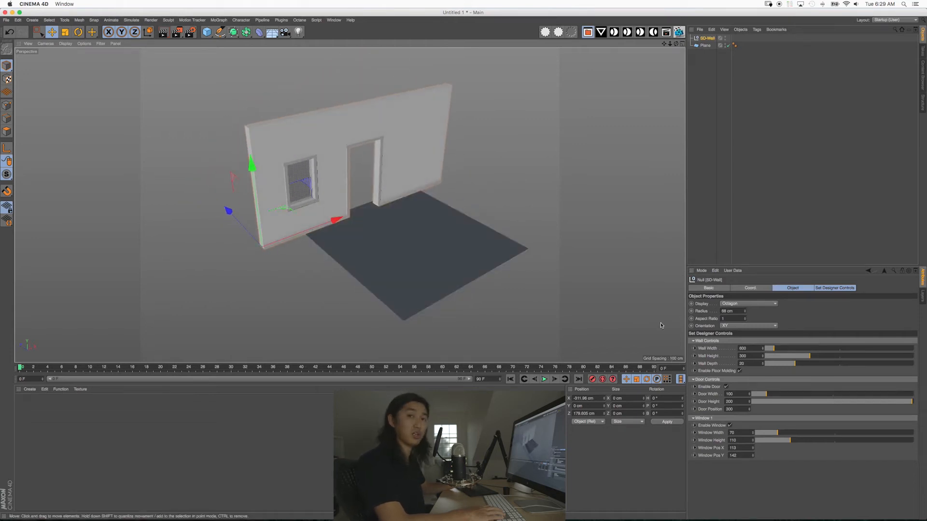
Widen the wall to about 981 so it extends past the floor plane
{"action": "middle_click_drag", "start_coordinate": [399, 231], "coordinate": [424, 230], "text": "alt"}
{"action": "mouse_move", "coordinate": [383, 231]}
{"action": "left_mouse_down", "text": "alt"}
{"action": "mouse_move", "coordinate": [428, 234]}
{"action": "mouse_move", "coordinate": [401, 238]}
{"action": "mouse_move", "coordinate": [414, 248]}
{"action": "mouse_move", "coordinate": [362, 227]}
{"action": "mouse_move", "coordinate": [372, 261]}
{"action": "mouse_move", "coordinate": [374, 234]}
{"action": "mouse_move", "coordinate": [394, 237]}
{"action": "left_mouse_up", "text": "alt"}
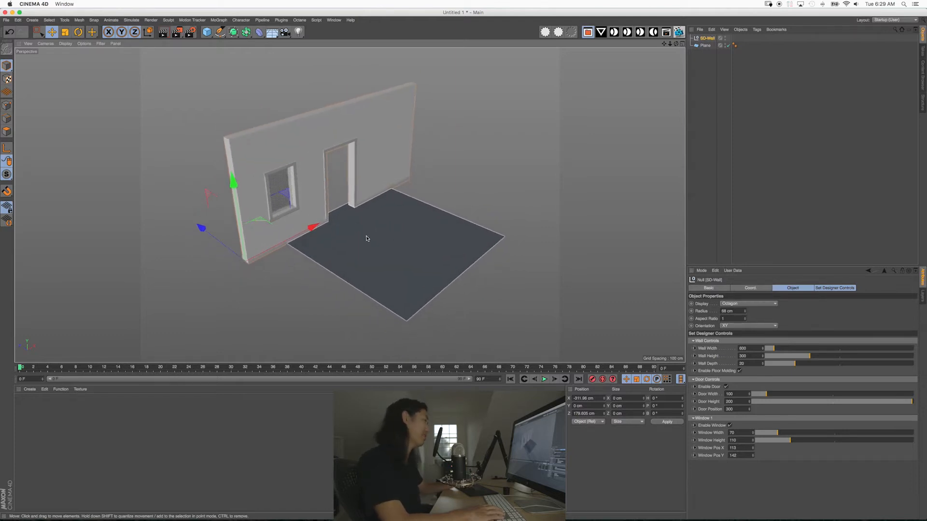
{"action": "left_click_drag", "start_coordinate": [422, 229], "coordinate": [372, 238], "text": "alt"}
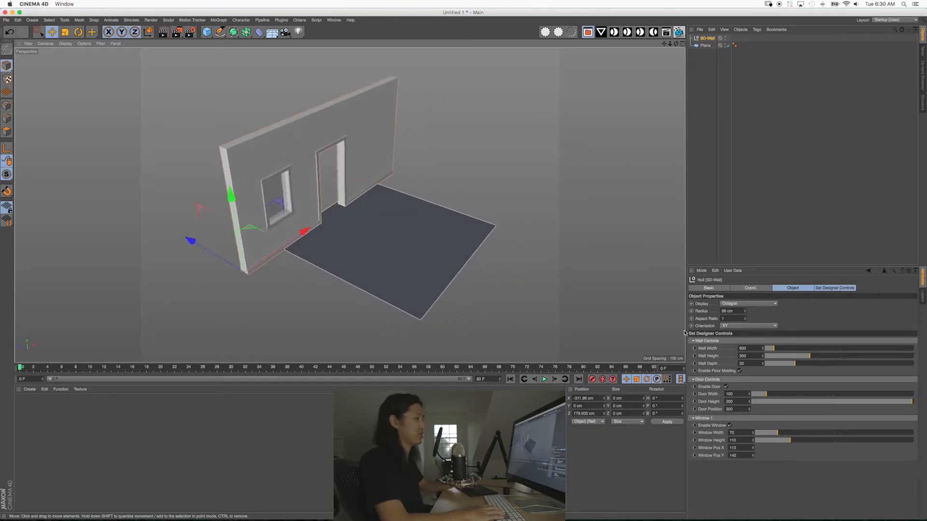
{"action": "left_click_drag", "start_coordinate": [778, 347], "coordinate": [782, 348]}
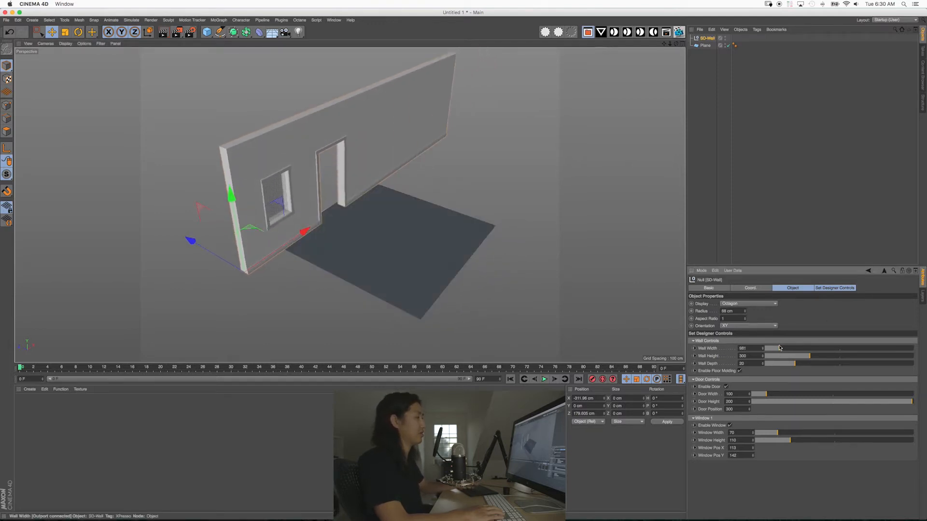
Duplicate the wall toward the opposite side of the floor and rotate the copy to a heading of -90°
{"action": "left_click_drag", "start_coordinate": [424, 277], "coordinate": [331, 275], "text": "alt"}
{"action": "left_click_drag", "start_coordinate": [205, 271], "coordinate": [285, 268], "text": "ctrl"}
{"action": "key", "text": "r"}
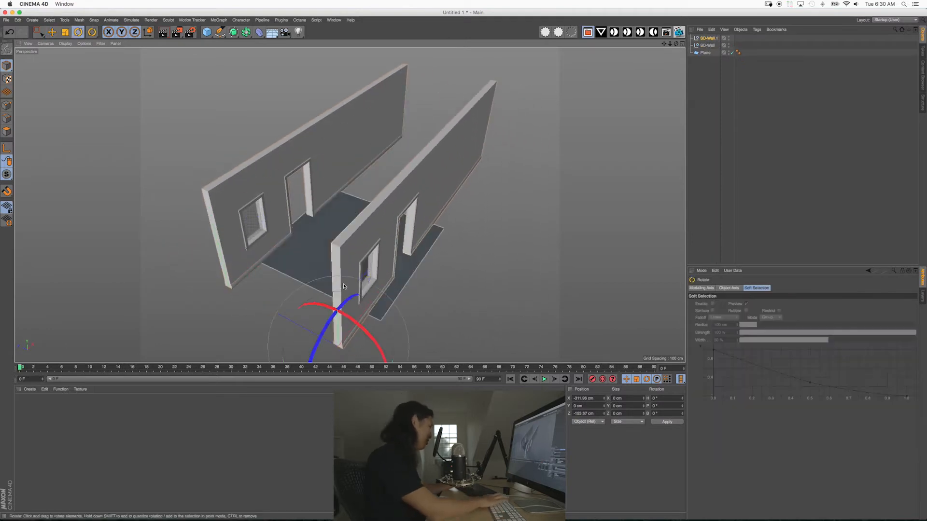
{"action": "left_click_drag", "start_coordinate": [367, 339], "coordinate": [301, 296], "text": "alt"}
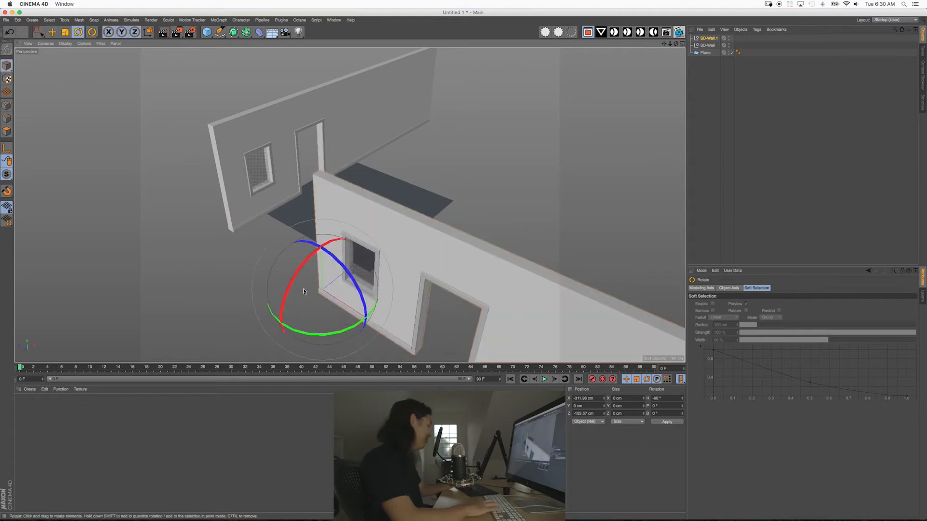
Move the rotated wall copy against the end of the first wall so the two form a room corner
{"action": "key", "text": "e"}
{"action": "left_click_drag", "start_coordinate": [393, 332], "coordinate": [286, 273]}
{"action": "left_click_drag", "start_coordinate": [364, 243], "coordinate": [212, 243], "text": "alt"}
{"action": "scroll", "coordinate": [382, 245], "scroll_direction": "down", "scroll_amount": 2}
{"action": "middle_click_drag", "start_coordinate": [381, 245], "coordinate": [376, 233], "text": "alt"}
{"action": "left_click_drag", "start_coordinate": [406, 293], "coordinate": [336, 277]}
{"action": "key", "text": "super+z"}
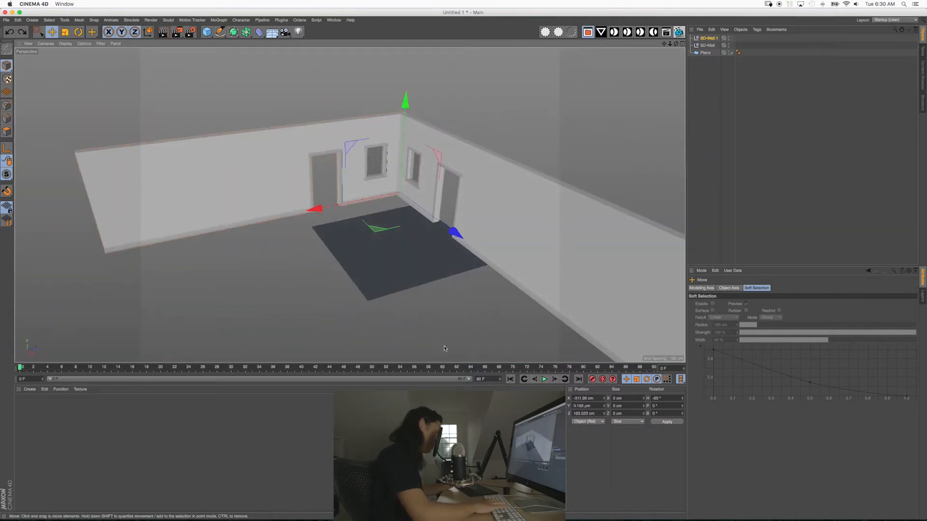
Enlarge the floor plane in both directions so it fills the area between the two walls
{"action": "key", "text": "0"}
{"action": "left_click", "coordinate": [394, 273]}
{"action": "left_click_drag", "start_coordinate": [419, 255], "coordinate": [542, 289], "text": "alt"}
{"action": "left_click_drag", "start_coordinate": [477, 241], "coordinate": [441, 216], "text": "alt"}
{"action": "right_click_drag", "start_coordinate": [441, 216], "coordinate": [350, 205], "text": "alt"}
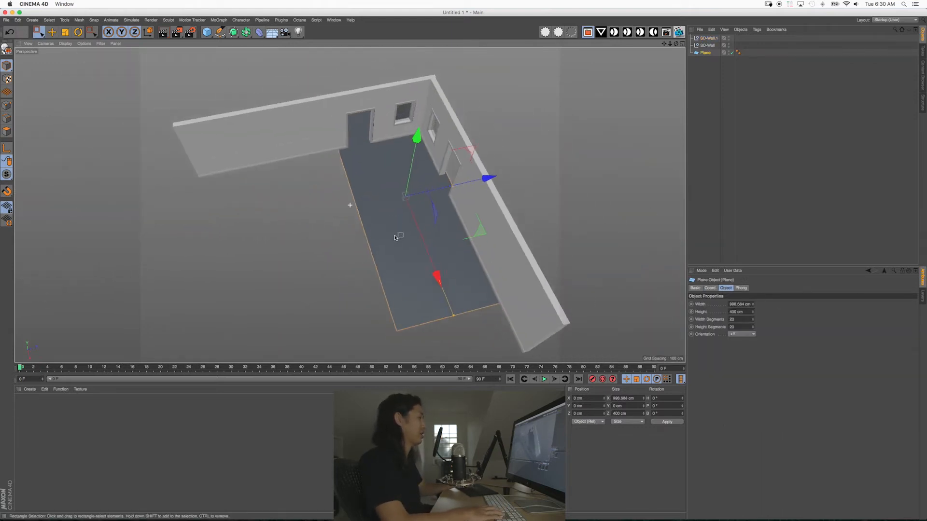
{"action": "left_click_drag", "start_coordinate": [350, 205], "coordinate": [341, 211], "text": "alt"}
{"action": "mouse_move", "coordinate": [491, 184]}
{"action": "left_mouse_down"}
{"action": "mouse_move", "coordinate": [419, 209]}
{"action": "mouse_move", "coordinate": [389, 196]}
{"action": "mouse_move", "coordinate": [474, 186]}
{"action": "left_mouse_up"}
{"action": "left_click_drag", "start_coordinate": [345, 201], "coordinate": [481, 223], "text": "alt"}
{"action": "left_click", "coordinate": [569, 314]}
{"action": "left_click_drag", "start_coordinate": [392, 285], "coordinate": [401, 233], "text": "alt"}
Create a new default material and apply it to the floor plane
{"action": "double_click", "coordinate": [122, 415]}
{"action": "left_click", "coordinate": [122, 415]}
{"action": "left_click_drag", "start_coordinate": [247, 314], "coordinate": [249, 313]}
{"action": "left_click_drag", "start_coordinate": [452, 218], "coordinate": [404, 226], "text": "alt"}
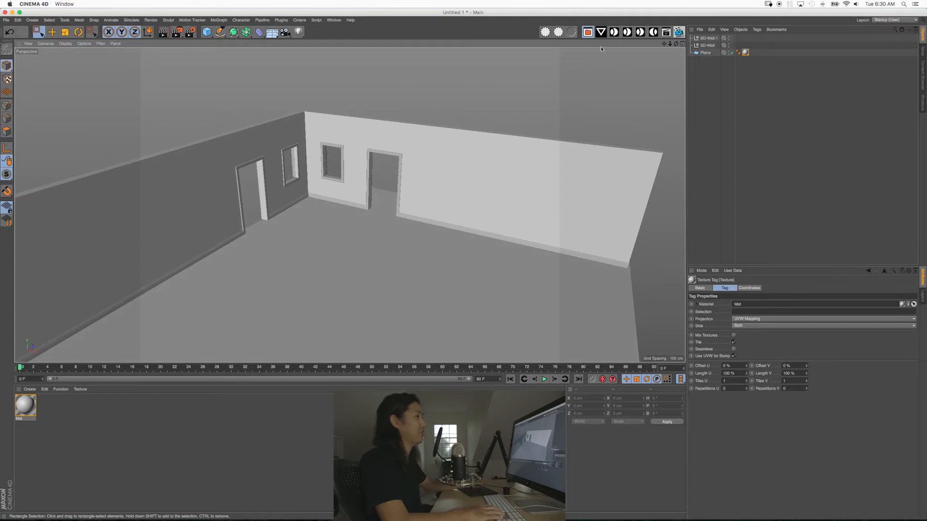
Load a Camera Truck preset with an Arri Alexa XT Plus and JLFisher Model10 dolly in CineDesigner, and try to build it
{"action": "left_click", "coordinate": [614, 35]}
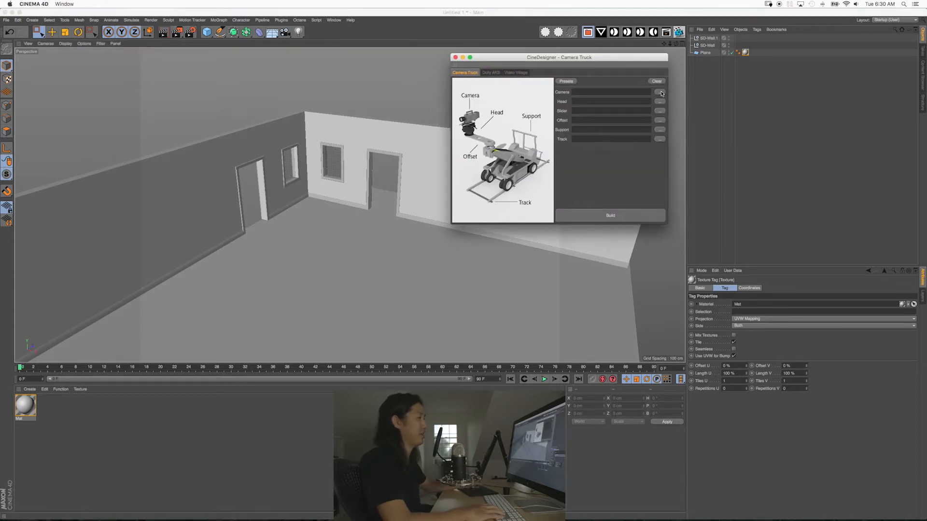
{"action": "left_click", "coordinate": [608, 112]}
{"action": "left_click", "coordinate": [604, 219]}
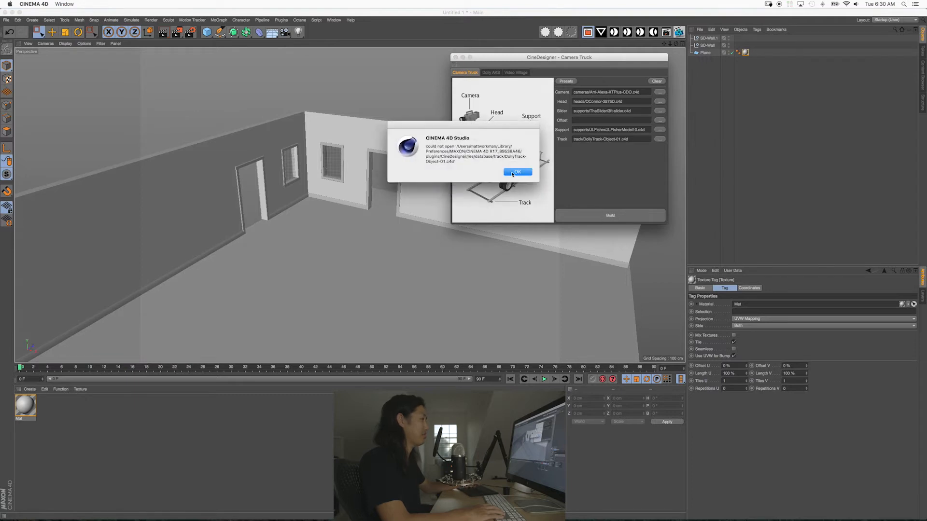
{"action": "left_click", "coordinate": [518, 170]}
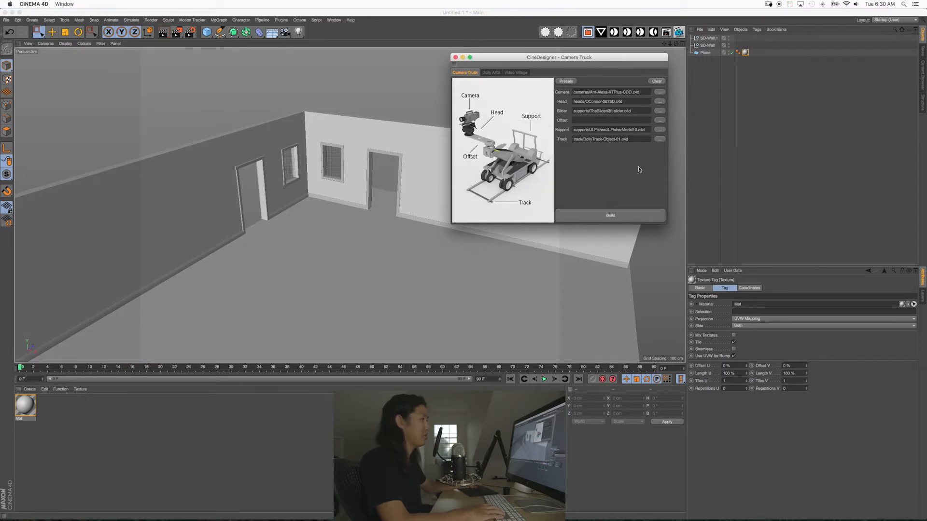
{"action": "left_click", "coordinate": [630, 214]}
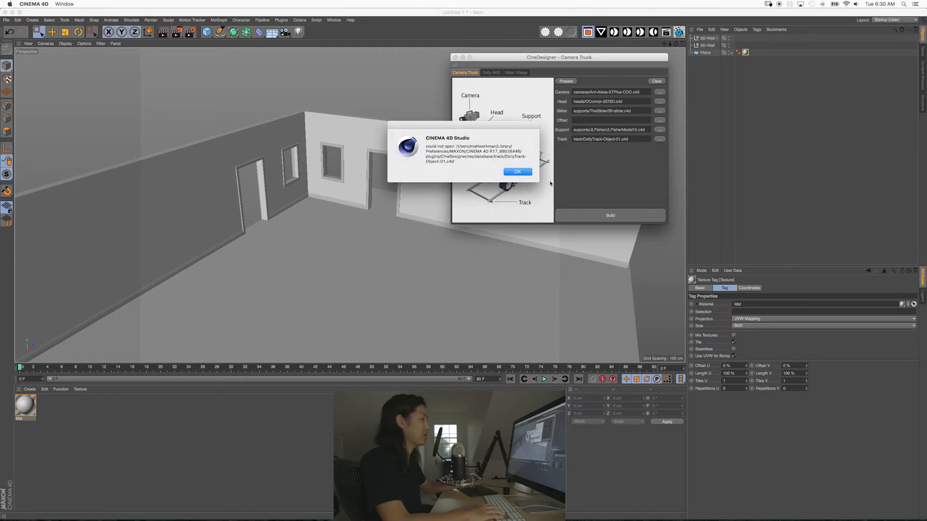
{"action": "left_click", "coordinate": [516, 172]}
Replace the rig's track component with DollyTrack-Straight.c4d and try to build the rig again
{"action": "left_click", "coordinate": [658, 140]}
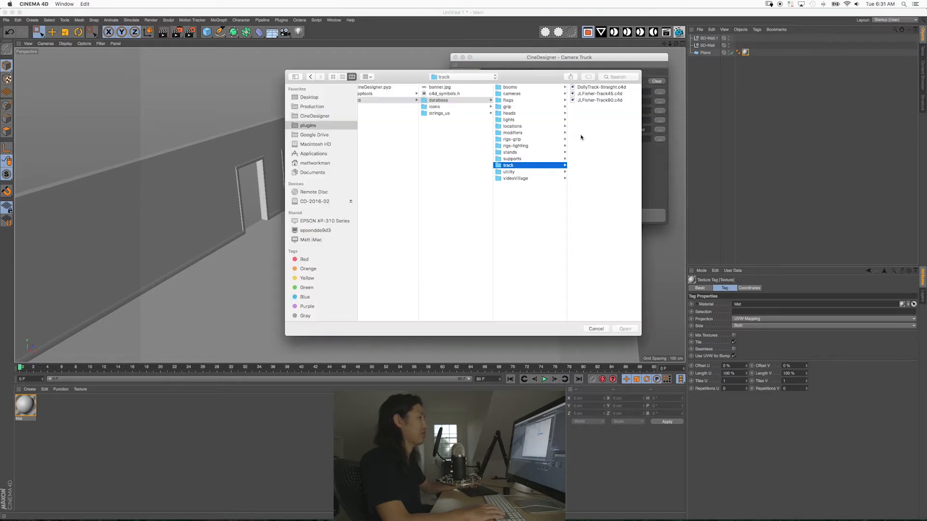
{"action": "key", "text": "Return"}
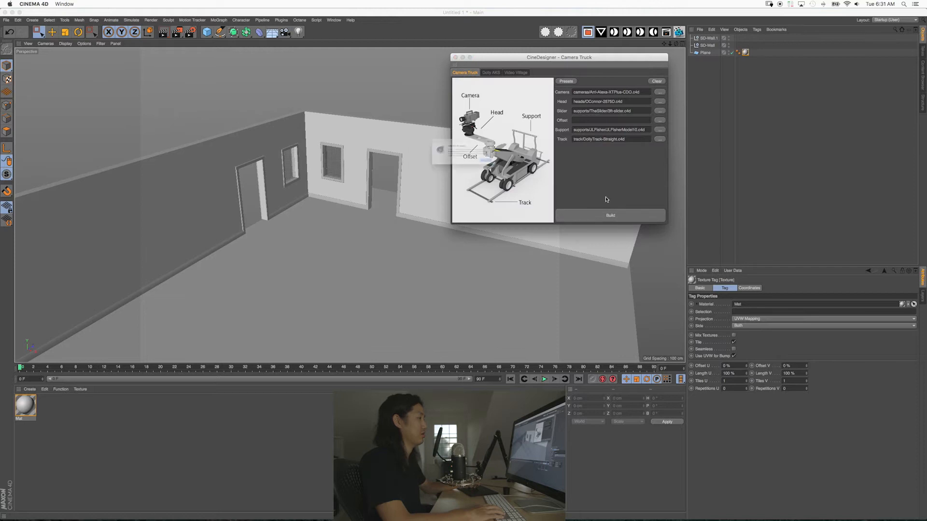
{"action": "left_click", "coordinate": [610, 215]}
{"action": "left_click", "coordinate": [517, 173]}
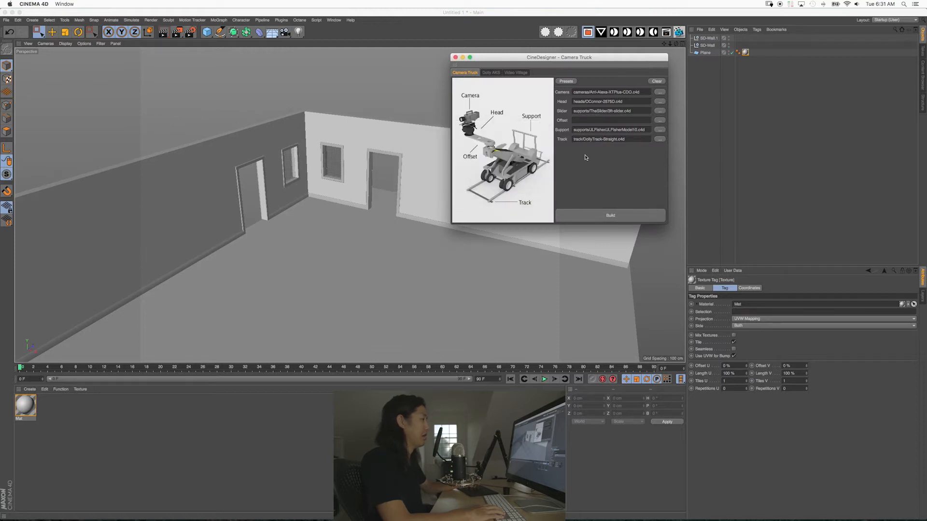
Set the rig's camera to Arri-Alexa-XTPlus.c4d and its head to OConnor-2575D.c4d
{"action": "left_click", "coordinate": [658, 93]}
{"action": "left_click", "coordinate": [592, 88]}
{"action": "key", "text": "Return"}
{"action": "left_click", "coordinate": [659, 101]}
{"action": "double_click", "coordinate": [599, 100]}
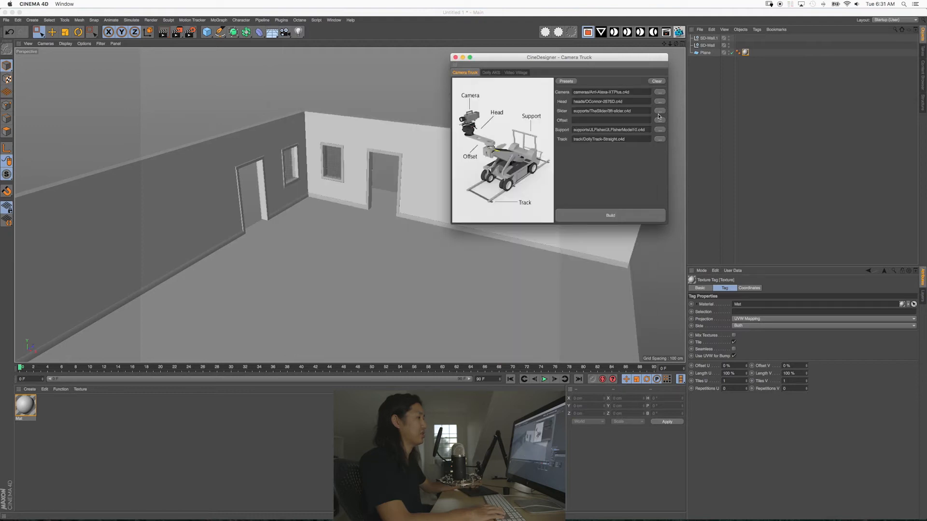
Reselect the 3ft slider as the rig's slider and the JLFisher Model10 as its support
{"action": "left_click", "coordinate": [659, 111]}
{"action": "double_click", "coordinate": [586, 88]}
{"action": "left_click", "coordinate": [659, 130]}
{"action": "left_click", "coordinate": [586, 100]}
{"action": "double_click", "coordinate": [604, 98]}
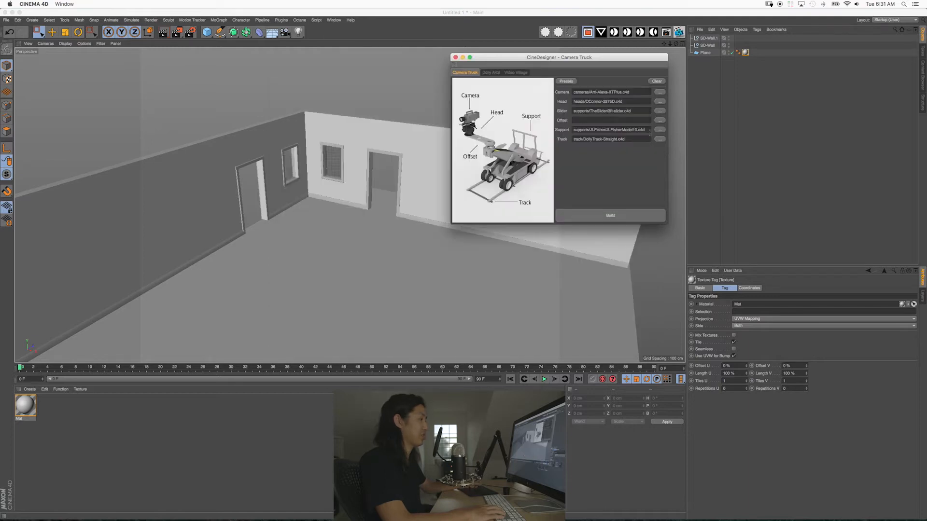
{"action": "left_click", "coordinate": [657, 130]}
{"action": "left_click", "coordinate": [584, 100]}
{"action": "double_click", "coordinate": [603, 99]}
Build the configured camera rig in the scene and close the Camera Truck window
{"action": "left_click", "coordinate": [615, 214]}
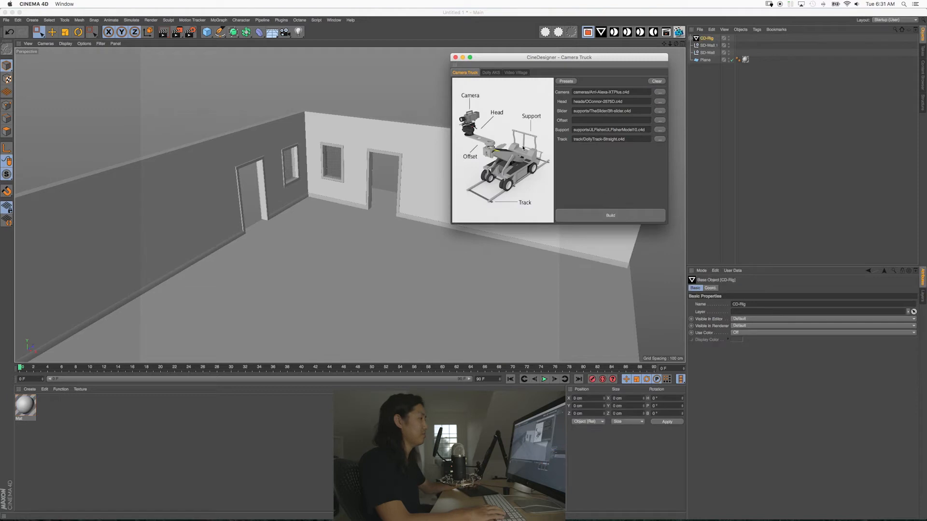
{"action": "left_click", "coordinate": [455, 58]}
{"action": "left_click", "coordinate": [674, 144]}
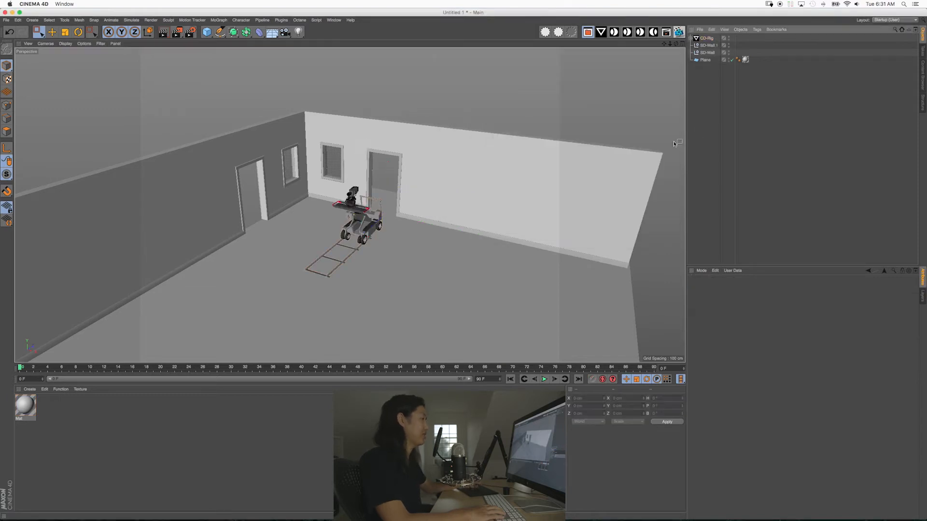
Rotate the whole camera rig to a heading of -90° and move it across the floor away from the room corner
{"action": "left_click", "coordinate": [705, 40]}
{"action": "left_click_drag", "start_coordinate": [464, 252], "coordinate": [434, 265], "text": "alt"}
{"action": "key", "text": "r"}
{"action": "mouse_move", "coordinate": [379, 236]}
{"action": "left_mouse_down"}
{"action": "mouse_move", "coordinate": [360, 235]}
{"action": "mouse_move", "coordinate": [328, 202]}
{"action": "mouse_move", "coordinate": [361, 234]}
{"action": "mouse_move", "coordinate": [368, 230]}
{"action": "left_mouse_up"}
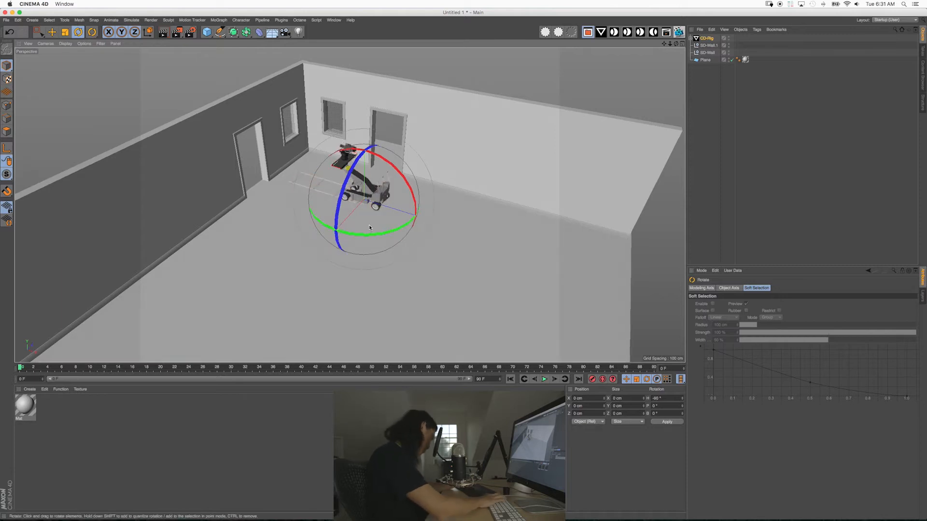
{"action": "key", "text": "e"}
{"action": "left_click_drag", "start_coordinate": [420, 289], "coordinate": [535, 331]}
{"action": "left_click_drag", "start_coordinate": [536, 331], "coordinate": [617, 235], "text": "alt"}
{"action": "scroll", "coordinate": [437, 208], "scroll_direction": "up", "scroll_amount": 5}
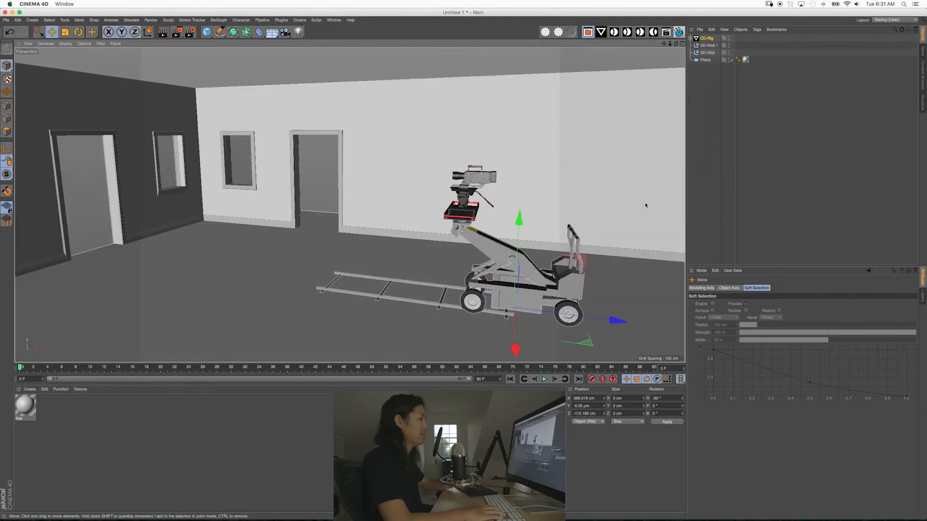
Expand the camera rig's hierarchy and set the straight dolly track's Dolly value to about 90
{"action": "left_click", "coordinate": [708, 103]}
{"action": "left_click", "coordinate": [691, 38]}
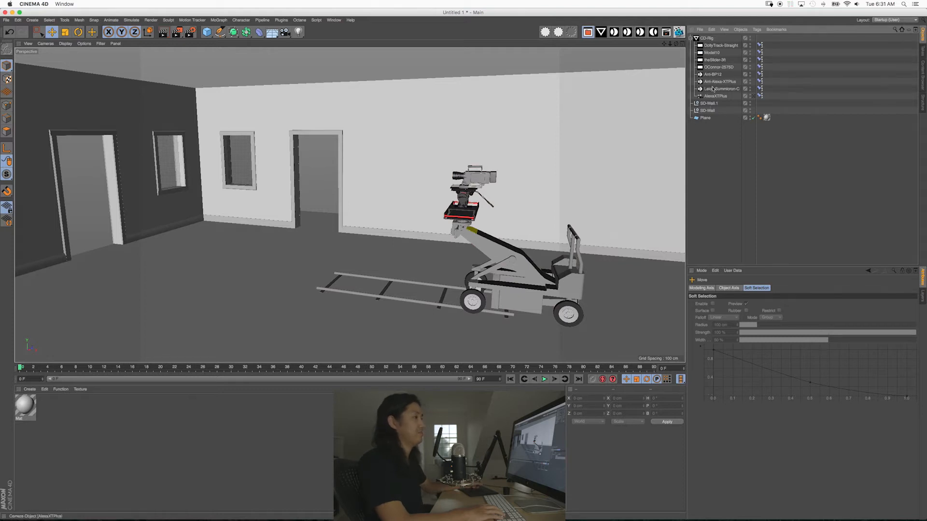
{"action": "left_click", "coordinate": [691, 41]}
{"action": "left_click", "coordinate": [694, 38]}
{"action": "left_click", "coordinate": [719, 45]}
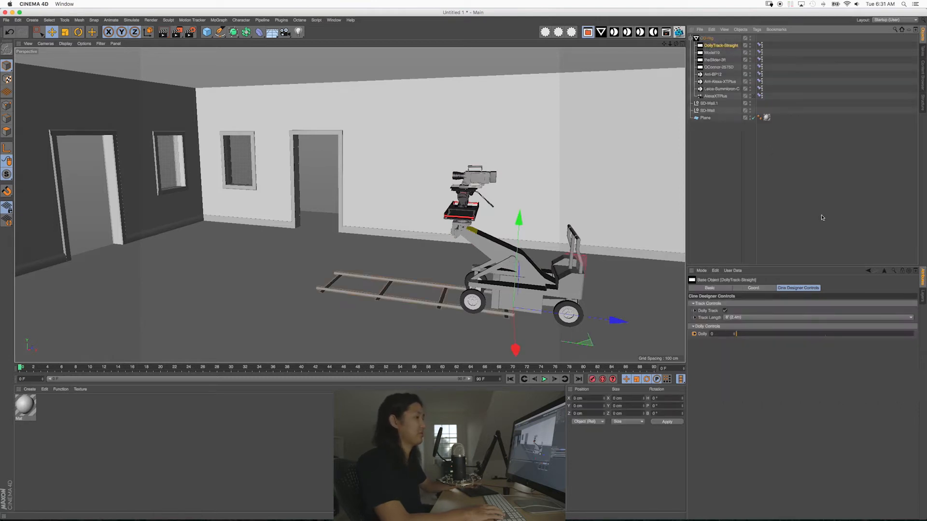
{"action": "left_click_drag", "start_coordinate": [739, 338], "coordinate": [743, 340]}
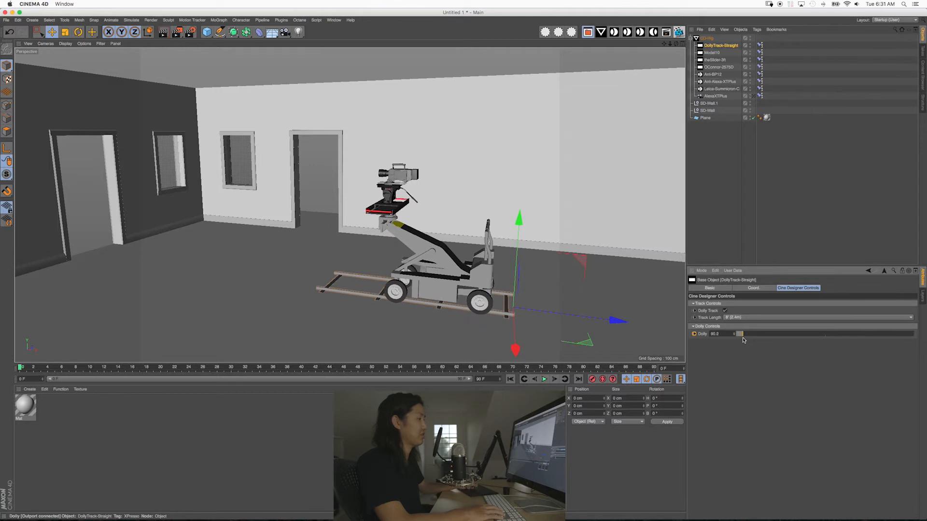
Collapse the camera rig's hierarchy and select the whole CD-Rig object
{"action": "left_click", "coordinate": [706, 199]}
{"action": "middle_click_drag", "start_coordinate": [459, 217], "coordinate": [476, 188], "text": "alt"}
{"action": "left_click_drag", "start_coordinate": [475, 188], "coordinate": [478, 246], "text": "alt"}
{"action": "right_click_drag", "start_coordinate": [478, 246], "coordinate": [446, 244], "text": "alt"}
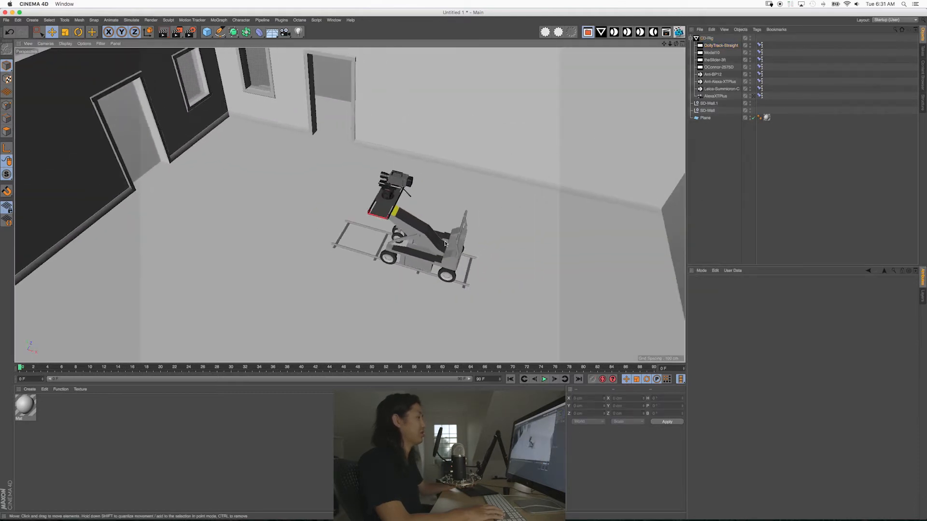
{"action": "left_click_drag", "start_coordinate": [445, 244], "coordinate": [447, 237], "text": "alt"}
{"action": "left_click", "coordinate": [691, 38]}
{"action": "left_click", "coordinate": [707, 45]}
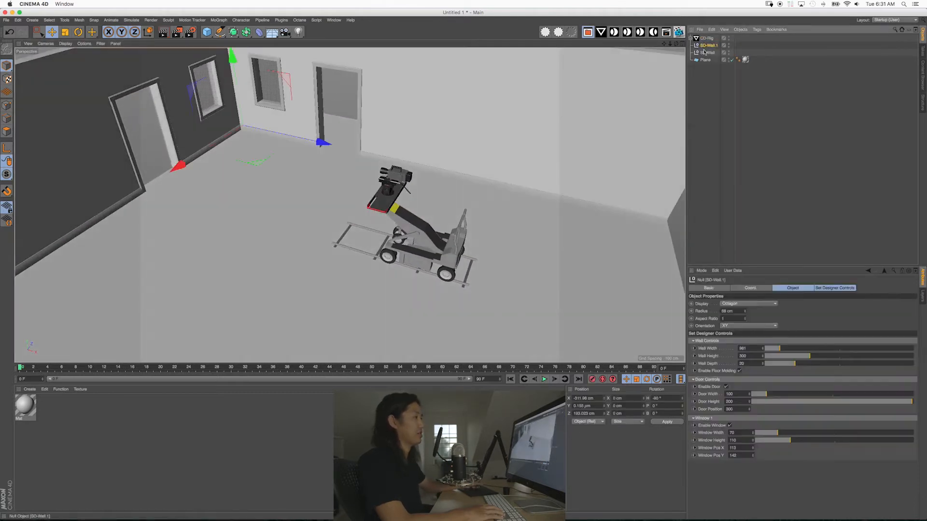
{"action": "left_click", "coordinate": [706, 38]}
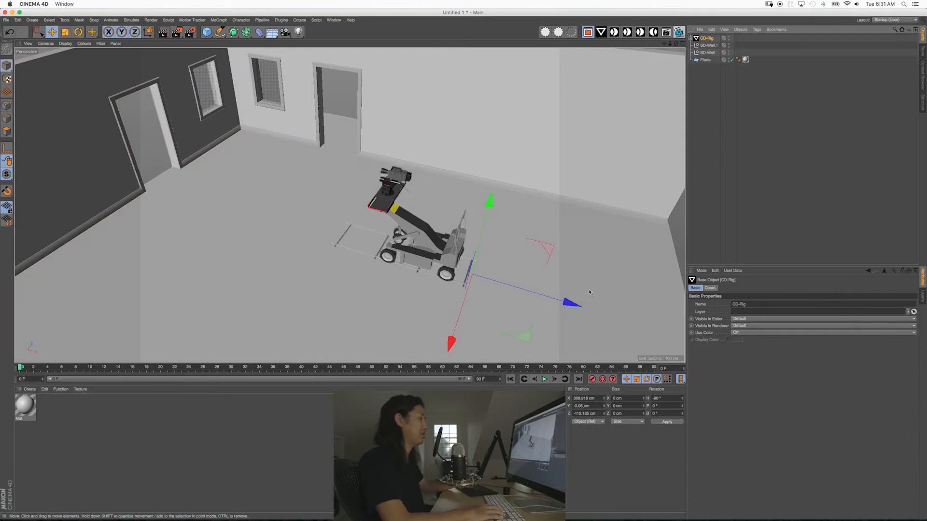
Move the camera rig slightly farther along its Z axis, away from the room corner, and deselect it
{"action": "left_click_drag", "start_coordinate": [569, 301], "coordinate": [597, 309]}
{"action": "scroll", "coordinate": [393, 246], "scroll_direction": "down", "scroll_amount": 4}
{"action": "left_click_drag", "start_coordinate": [394, 245], "coordinate": [420, 231], "text": "alt"}
{"action": "left_click", "coordinate": [681, 120]}
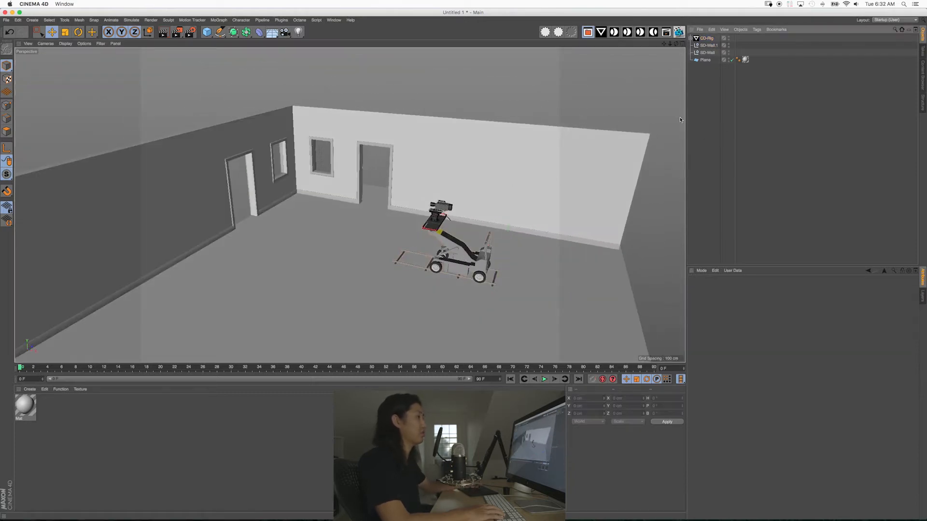
Add the Male-Workout figure from the MW-Database presets, close the Content Browser and collapse the figure's hierarchy
{"action": "left_click", "coordinate": [588, 34]}
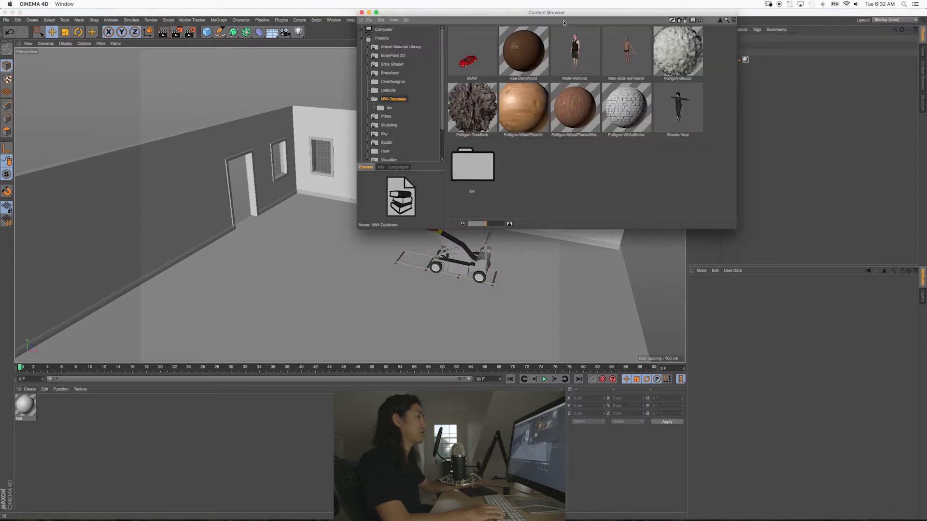
{"action": "left_click_drag", "start_coordinate": [563, 23], "coordinate": [543, 44]}
{"action": "double_click", "coordinate": [558, 73]}
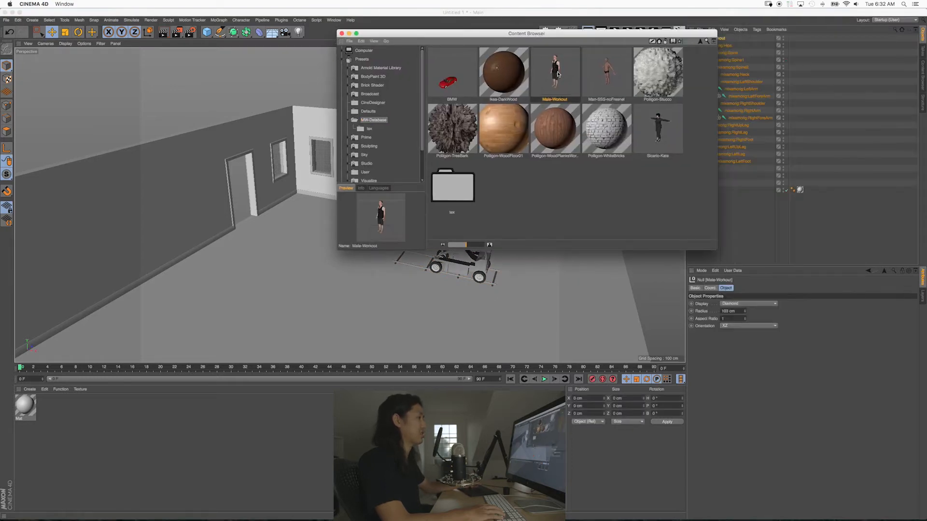
{"action": "left_click", "coordinate": [341, 33]}
{"action": "left_click", "coordinate": [690, 38]}
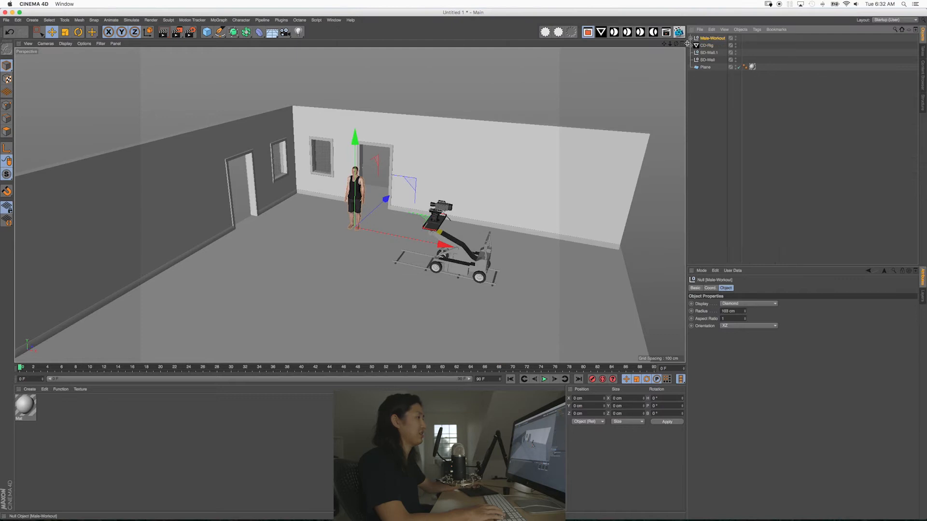
Rotate the male figure to a heading of 90° and move it across the floor to about -103 cm in Z
{"action": "key", "text": "r"}
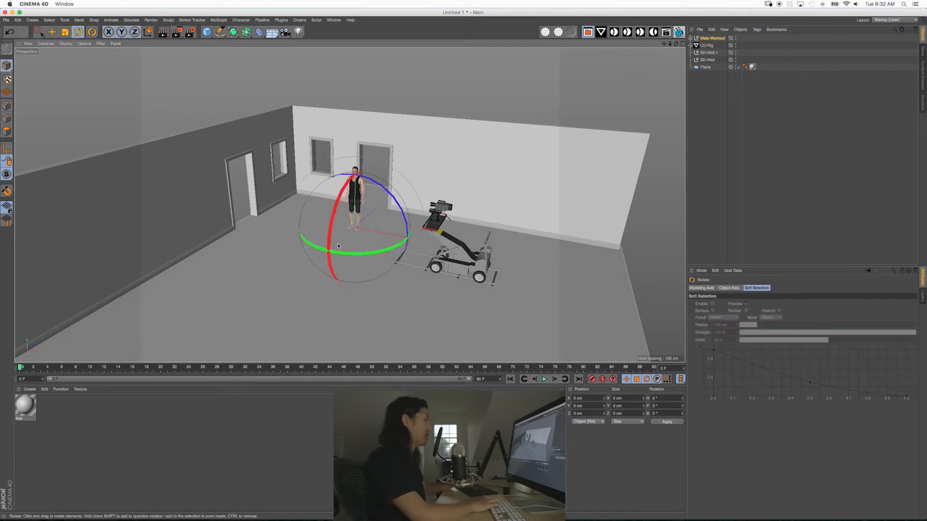
{"action": "left_click_drag", "start_coordinate": [347, 254], "coordinate": [315, 247]}
{"action": "key", "text": "e"}
{"action": "left_click_drag", "start_coordinate": [409, 199], "coordinate": [385, 231]}
{"action": "left_click_drag", "start_coordinate": [381, 225], "coordinate": [299, 262], "text": "alt"}
{"action": "left_click_drag", "start_coordinate": [450, 215], "coordinate": [372, 237]}
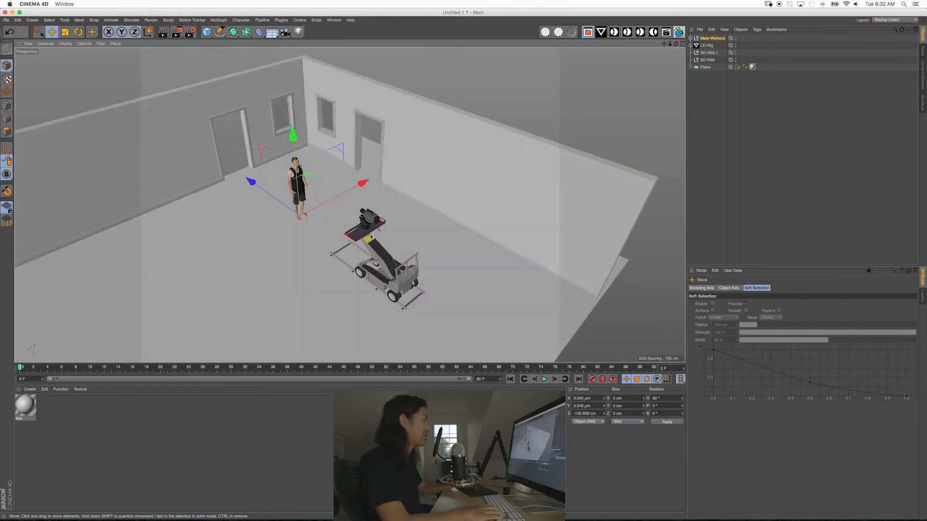
Show the room in a maximized Top view with shaded display, framed on the figure and camera rig
{"action": "middle_click", "coordinate": [371, 238]}
{"action": "middle_click", "coordinate": [480, 163]}
{"action": "middle_click_drag", "start_coordinate": [427, 235], "coordinate": [406, 195], "text": "alt"}
{"action": "scroll", "coordinate": [405, 195], "scroll_direction": "down", "scroll_amount": 6}
{"action": "scroll", "coordinate": [343, 185], "scroll_direction": "up", "scroll_amount": 4}
{"action": "middle_click_drag", "start_coordinate": [340, 182], "coordinate": [323, 177], "text": "alt"}
{"action": "left_click", "coordinate": [83, 43]}
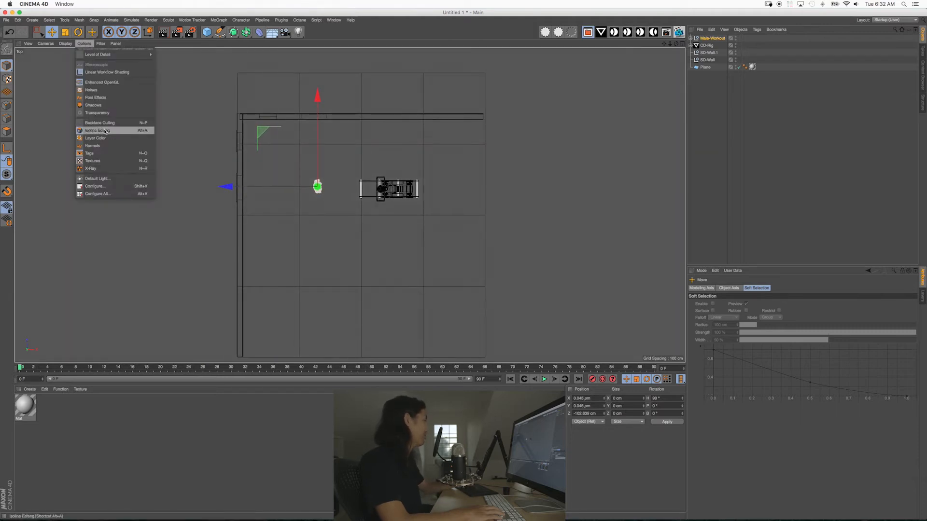
{"action": "left_click", "coordinate": [77, 54]}
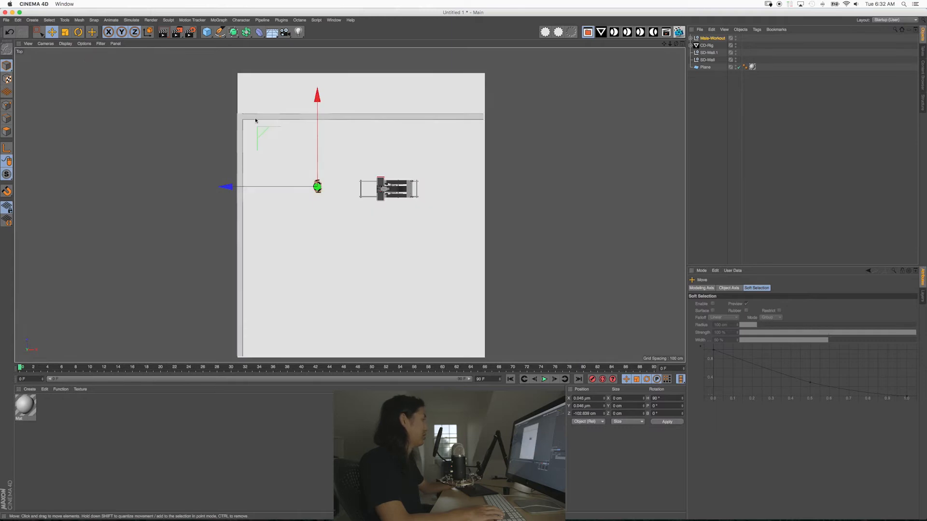
{"action": "scroll", "coordinate": [372, 144], "scroll_direction": "up", "scroll_amount": 5}
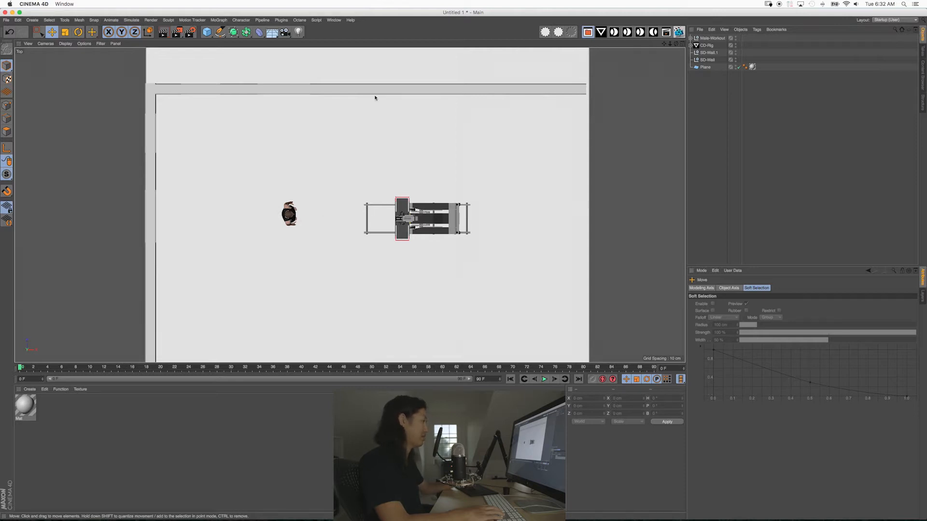
Show the room in a maximized Front view with shaded display, framed on the figure and camera rig
{"action": "key", "text": "F5"}
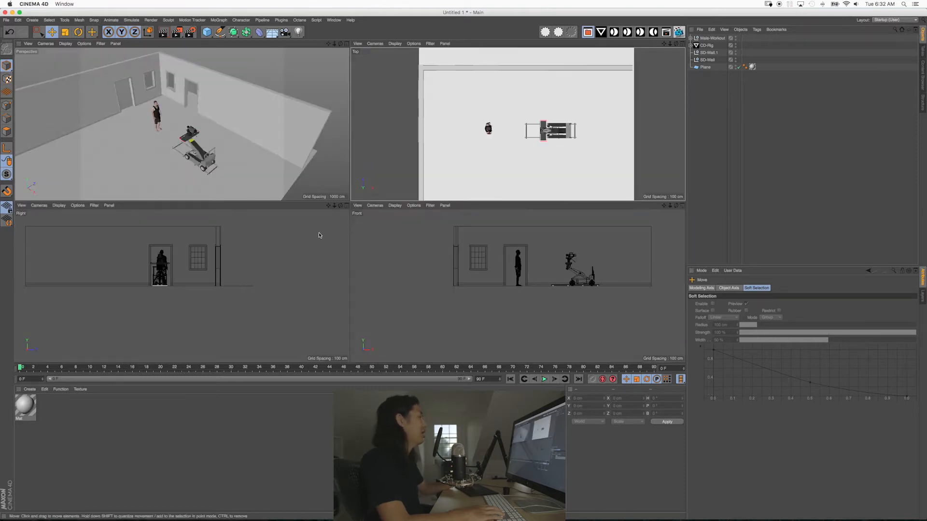
{"action": "key", "text": "F4"}
{"action": "middle_click_drag", "start_coordinate": [402, 188], "coordinate": [362, 278], "text": "alt"}
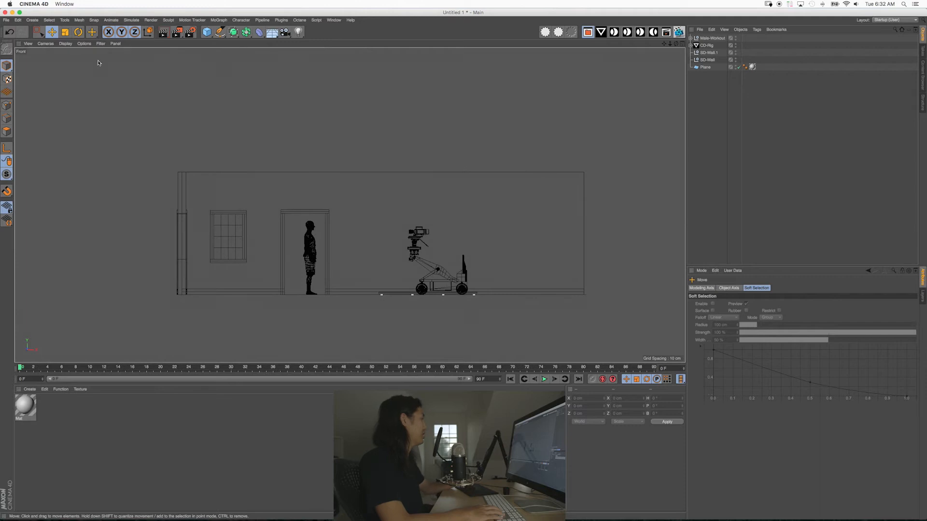
{"action": "left_click", "coordinate": [66, 43]}
{"action": "left_click", "coordinate": [82, 54]}
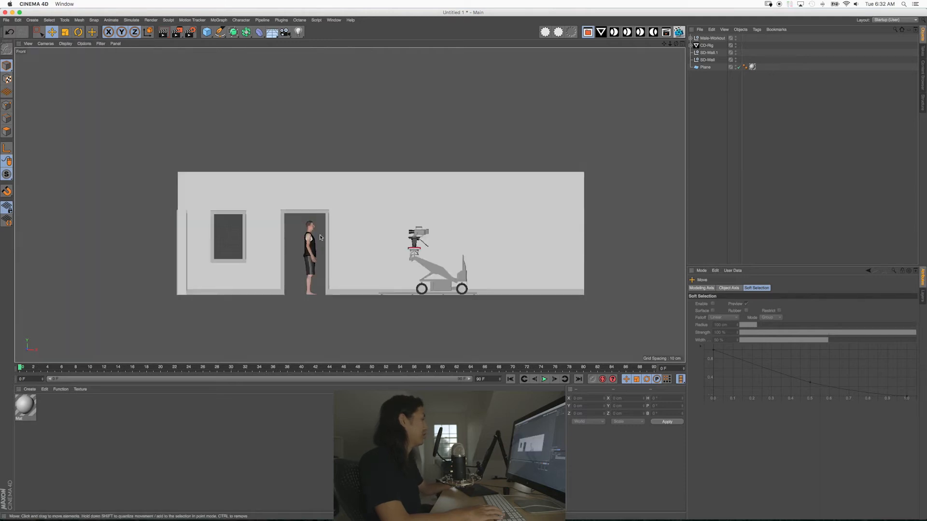
{"action": "scroll", "coordinate": [313, 204], "scroll_direction": "up", "scroll_amount": 3}
{"action": "middle_click_drag", "start_coordinate": [313, 204], "coordinate": [287, 220], "text": "alt"}
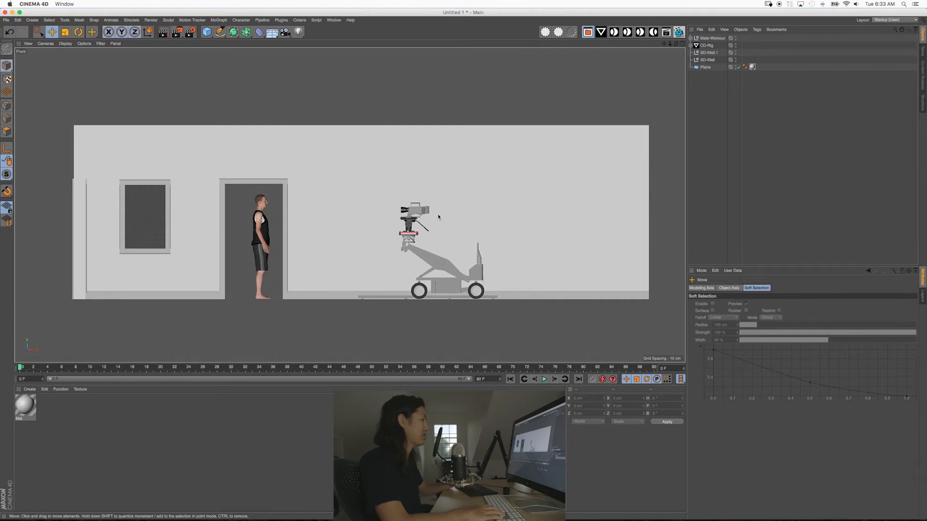
Return to the maximized Perspective view and change its projection to Isometric, framing the entire room
{"action": "middle_click", "coordinate": [396, 249]}
{"action": "middle_click", "coordinate": [319, 179]}
{"action": "middle_click_drag", "start_coordinate": [377, 261], "coordinate": [370, 231], "text": "alt"}
{"action": "left_click_drag", "start_coordinate": [370, 230], "coordinate": [383, 249], "text": "alt"}
{"action": "left_click", "coordinate": [47, 44]}
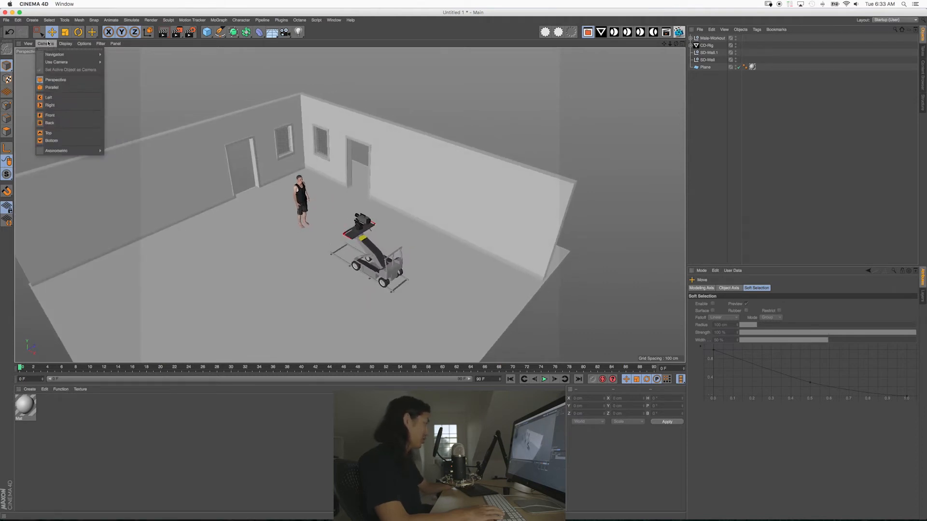
{"action": "mouse_move", "coordinate": [68, 153]}
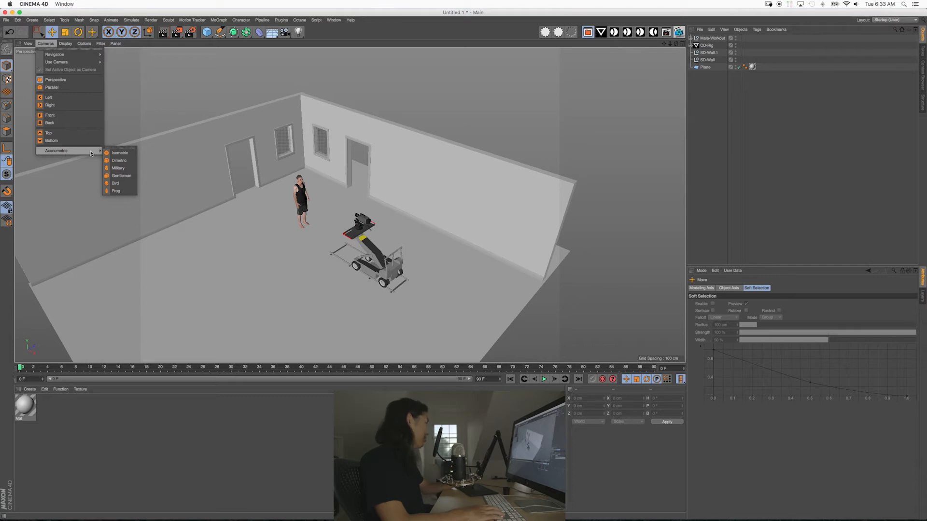
{"action": "left_click", "coordinate": [121, 153]}
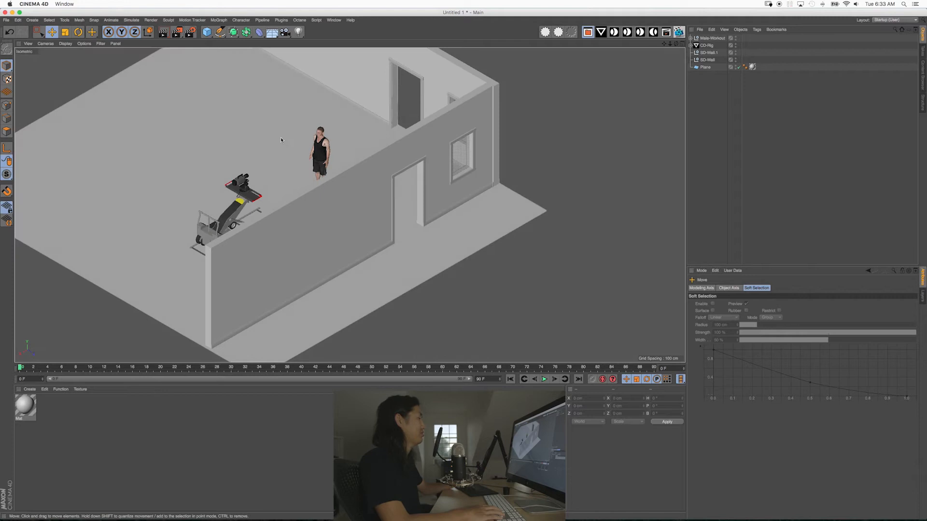
{"action": "scroll", "coordinate": [281, 140], "scroll_direction": "down", "scroll_amount": 6}
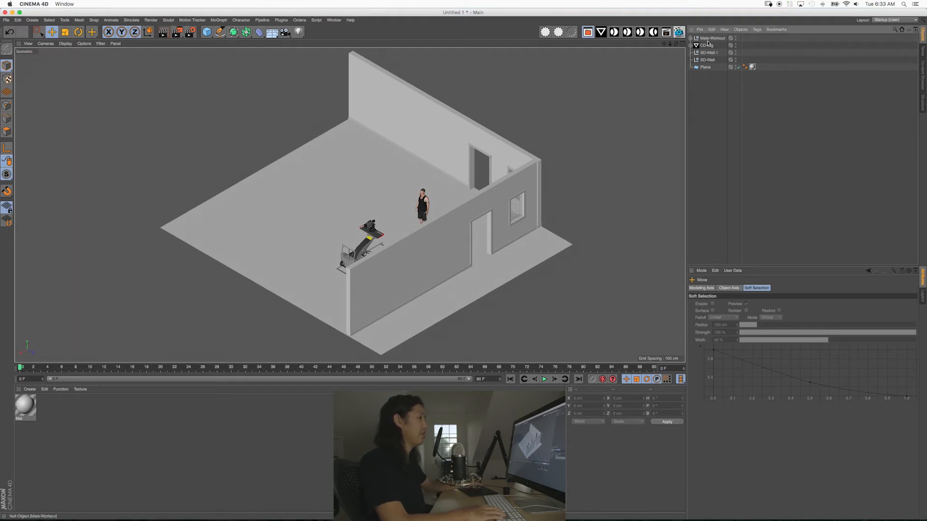
Move the SD-Wall that blocks the isometric view to the far side of the camera rig and deselect it
{"action": "left_click", "coordinate": [707, 60]}
{"action": "left_click_drag", "start_coordinate": [594, 263], "coordinate": [484, 193]}
{"action": "middle_click_drag", "start_coordinate": [405, 188], "coordinate": [401, 160], "text": "alt"}
{"action": "right_click_drag", "start_coordinate": [401, 160], "coordinate": [447, 207], "text": "alt"}
{"action": "middle_click_drag", "start_coordinate": [447, 207], "coordinate": [454, 229], "text": "alt"}
{"action": "left_click", "coordinate": [628, 214]}
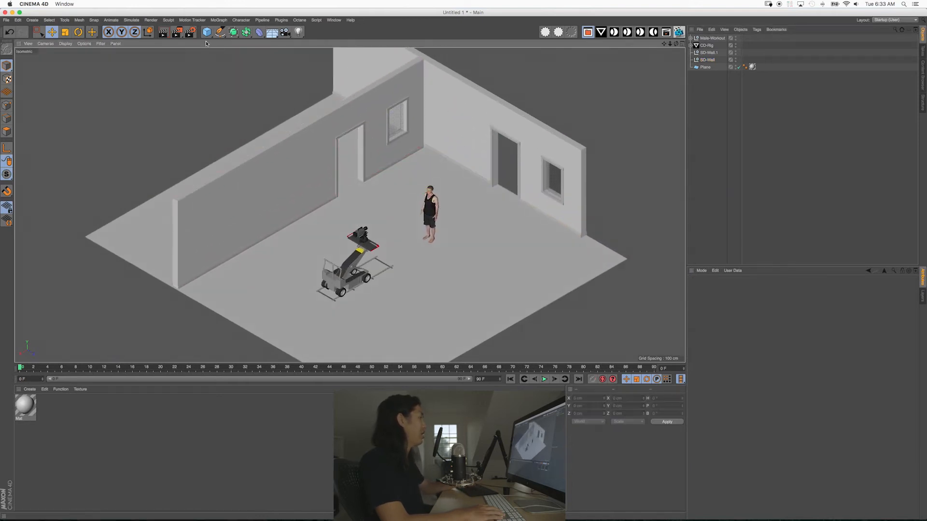
Add a 200 cm cube, move it to about 220 cm in Z and raise it about 50 cm
{"action": "left_click", "coordinate": [207, 31]}
{"action": "left_click_drag", "start_coordinate": [519, 290], "coordinate": [575, 314]}
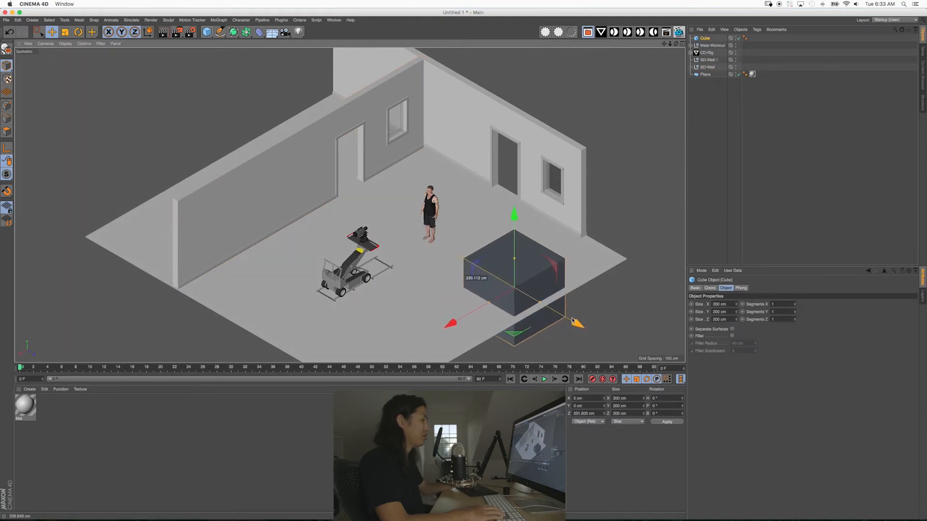
{"action": "left_click_drag", "start_coordinate": [510, 214], "coordinate": [514, 200]}
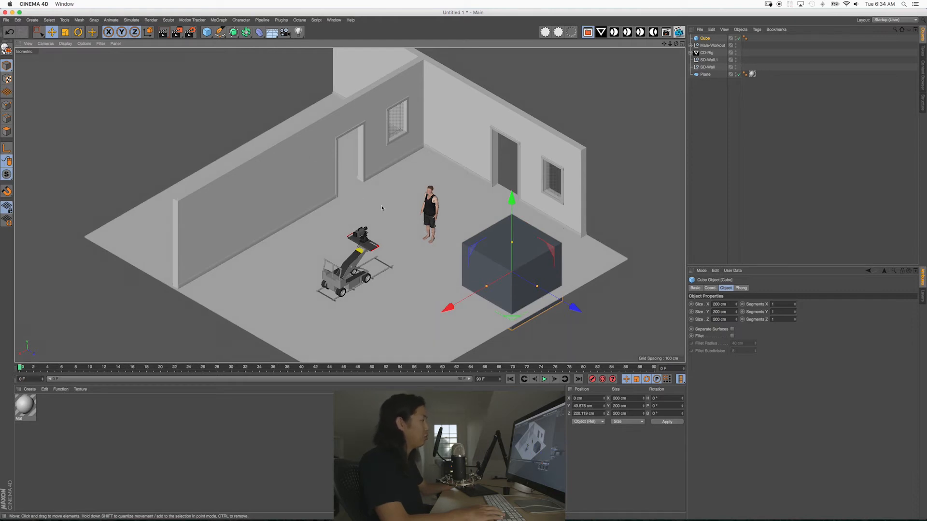
Shift the Male-Workout figure slightly across the floor to about -115 cm in Z and deselect it
{"action": "left_click", "coordinate": [708, 48]}
{"action": "left_click_drag", "start_coordinate": [498, 279], "coordinate": [474, 196]}
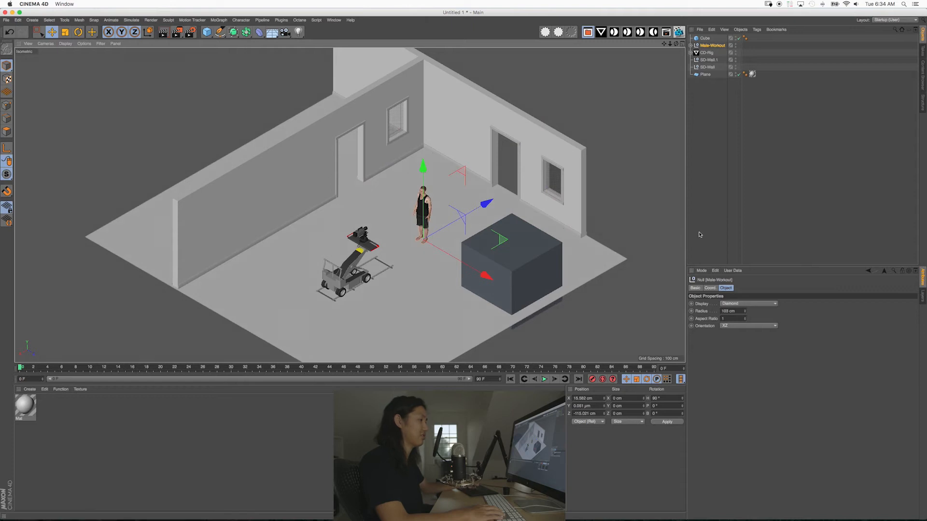
{"action": "left_click", "coordinate": [643, 269]}
{"action": "middle_click_drag", "start_coordinate": [452, 229], "coordinate": [451, 237], "text": "alt"}
{"action": "scroll", "coordinate": [418, 236], "scroll_direction": "up", "scroll_amount": 3}
{"action": "scroll", "coordinate": [418, 236], "scroll_direction": "down", "scroll_amount": 3}
Move the cube across the room against the wall behind the camera rig, to about -442 cm in Z
{"action": "left_click", "coordinate": [501, 282]}
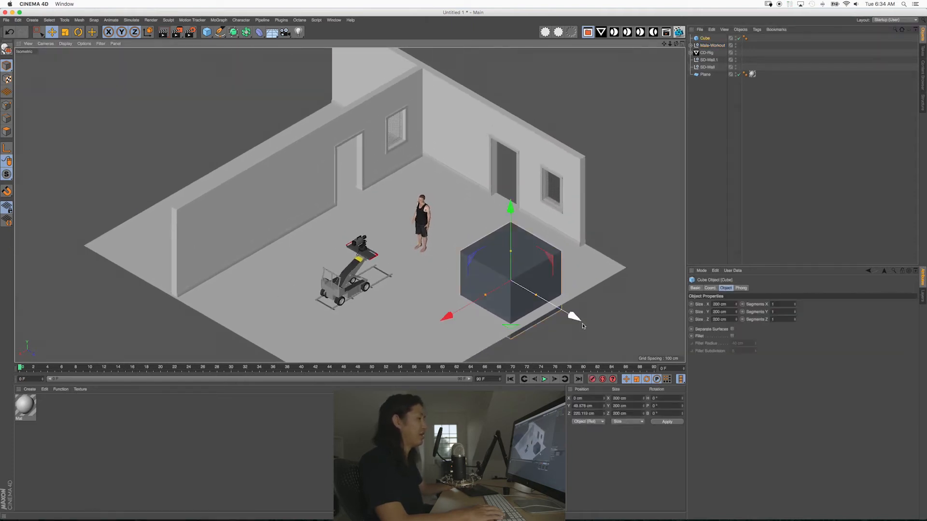
{"action": "left_click_drag", "start_coordinate": [574, 318], "coordinate": [394, 257]}
{"action": "left_click_drag", "start_coordinate": [359, 195], "coordinate": [291, 233]}
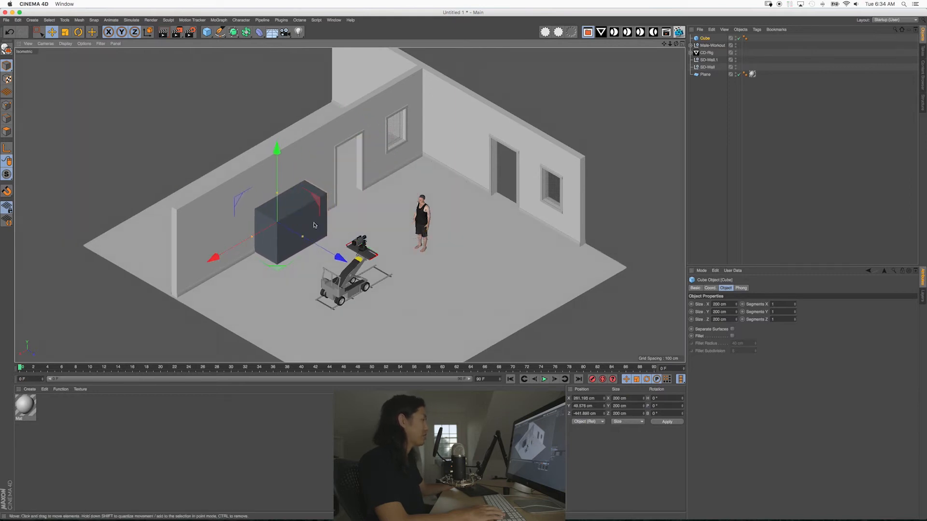
Switch the viewport to Perspective and examine the arrangement of the cube, camera rig and figure in the room
{"action": "left_click", "coordinate": [46, 44]}
{"action": "left_click", "coordinate": [64, 82]}
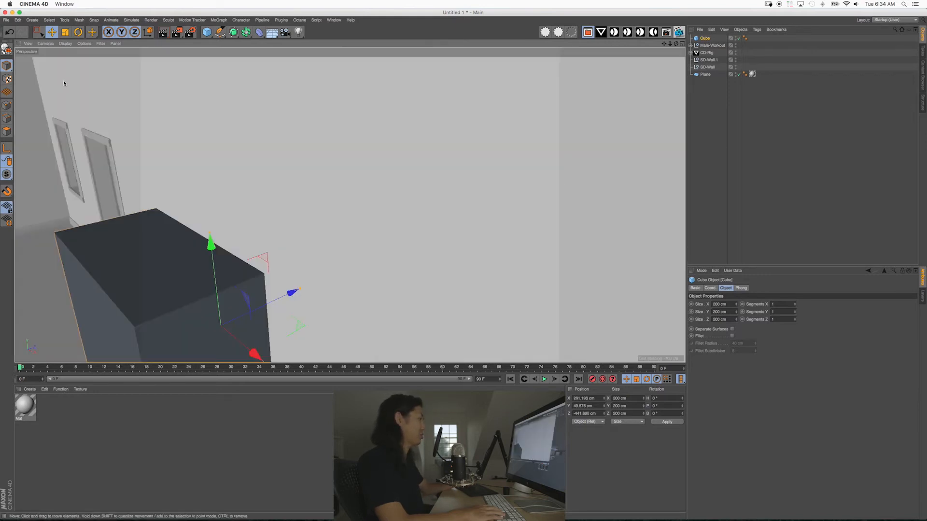
{"action": "left_click_drag", "start_coordinate": [347, 206], "coordinate": [331, 236], "text": "alt"}
{"action": "right_click_drag", "start_coordinate": [331, 236], "coordinate": [306, 235], "text": "alt"}
{"action": "left_click_drag", "start_coordinate": [329, 184], "coordinate": [355, 256], "text": "alt"}
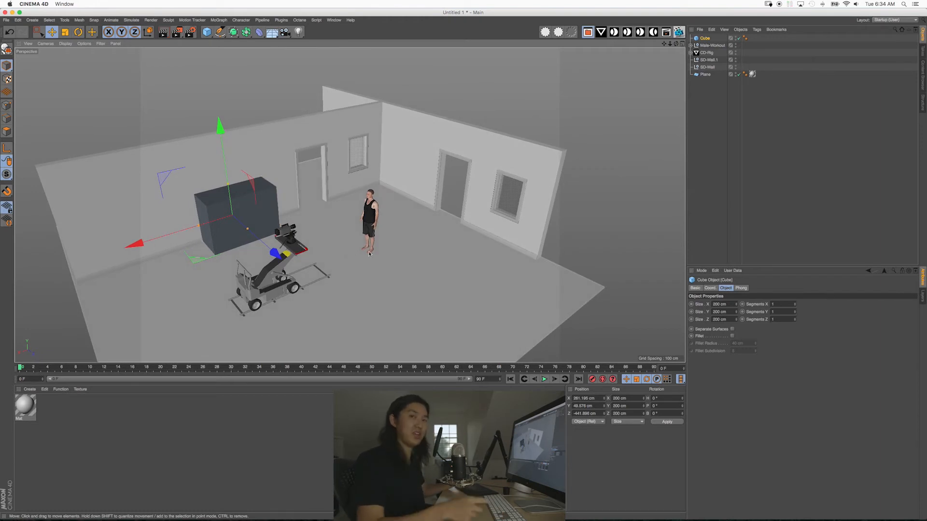
{"action": "middle_click_drag", "start_coordinate": [382, 247], "coordinate": [409, 243], "text": "alt"}
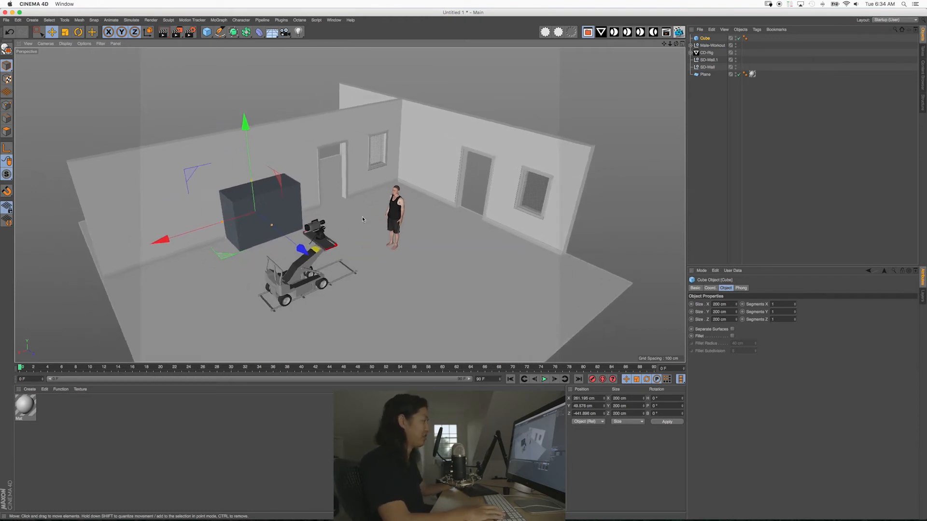
{"action": "scroll", "coordinate": [409, 243], "scroll_direction": "up", "scroll_amount": 1}
{"action": "scroll", "coordinate": [381, 230], "scroll_direction": "up", "scroll_amount": 2}
{"action": "middle_click_drag", "start_coordinate": [340, 238], "coordinate": [332, 230], "text": "alt"}
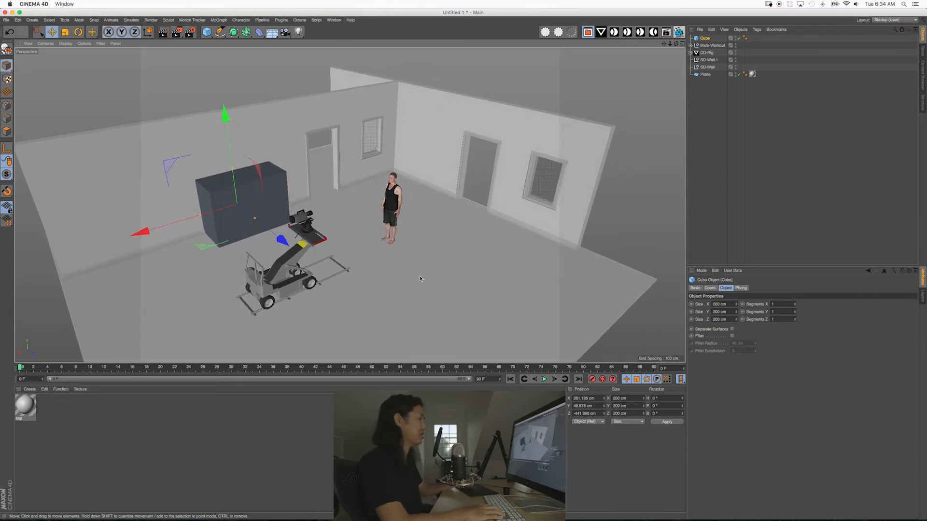
{"action": "middle_click_drag", "start_coordinate": [392, 252], "coordinate": [387, 256], "text": "alt"}
{"action": "left_click_drag", "start_coordinate": [387, 258], "coordinate": [337, 202], "text": "alt"}
{"action": "right_click_drag", "start_coordinate": [337, 203], "coordinate": [380, 202], "text": "alt"}
{"action": "left_click_drag", "start_coordinate": [380, 203], "coordinate": [338, 253], "text": "alt"}
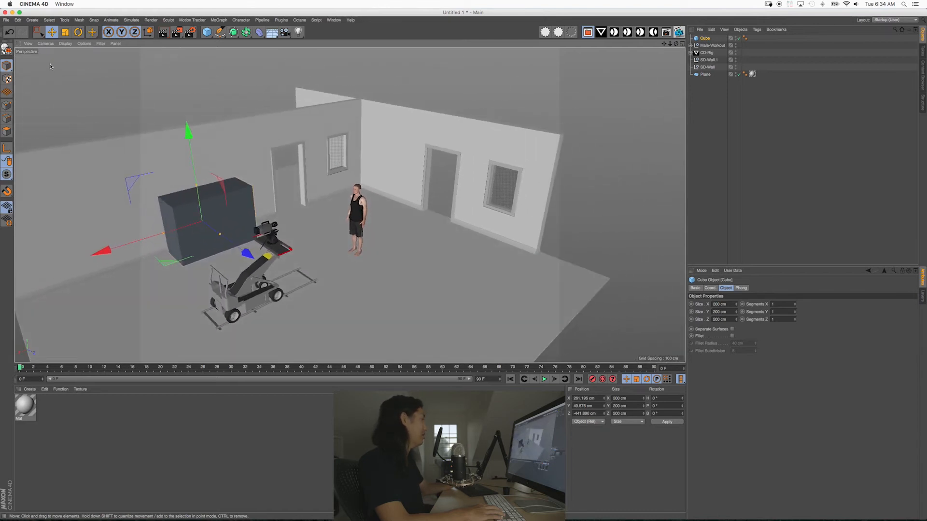
Switch the viewport back to the Isometric projection and deselect the cube
{"action": "left_click", "coordinate": [46, 44]}
{"action": "mouse_move", "coordinate": [71, 153]}
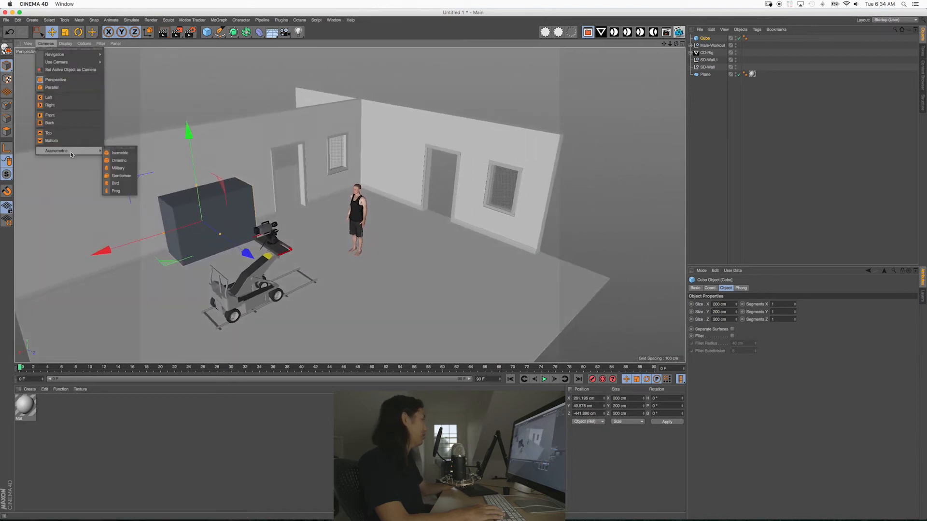
{"action": "left_click", "coordinate": [117, 153]}
{"action": "scroll", "coordinate": [599, 200], "scroll_direction": "up", "scroll_amount": 5}
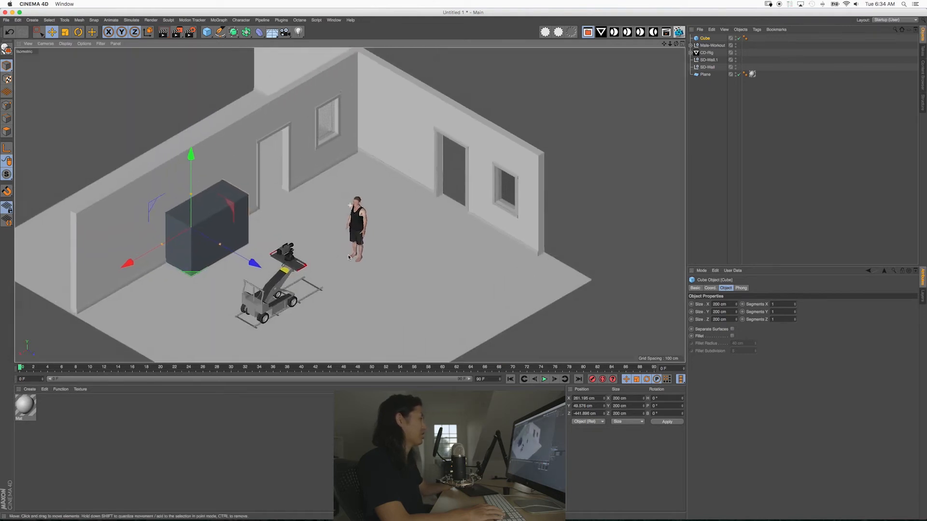
{"action": "left_click", "coordinate": [599, 200]}
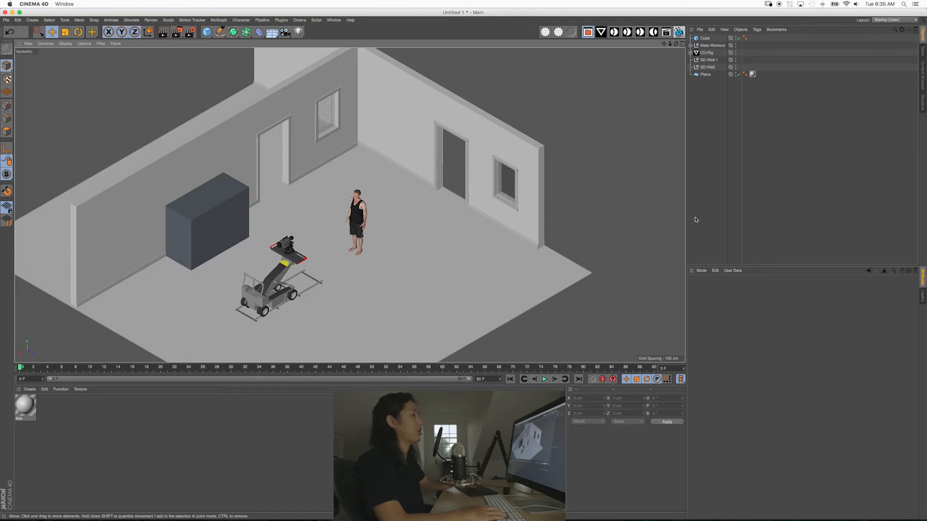
Frame the isometric view closer on the rig and figure, render it to the Picture Viewer and close the viewer
{"action": "middle_click_drag", "start_coordinate": [342, 217], "coordinate": [384, 173], "text": "alt"}
{"action": "right_click_drag", "start_coordinate": [374, 172], "coordinate": [394, 210], "text": "alt"}
{"action": "mouse_move", "coordinate": [394, 210]}
{"action": "middle_mouse_down", "text": "alt"}
{"action": "mouse_move", "coordinate": [370, 221]}
{"action": "mouse_move", "coordinate": [403, 195]}
{"action": "mouse_move", "coordinate": [396, 192]}
{"action": "middle_mouse_up", "text": "alt"}
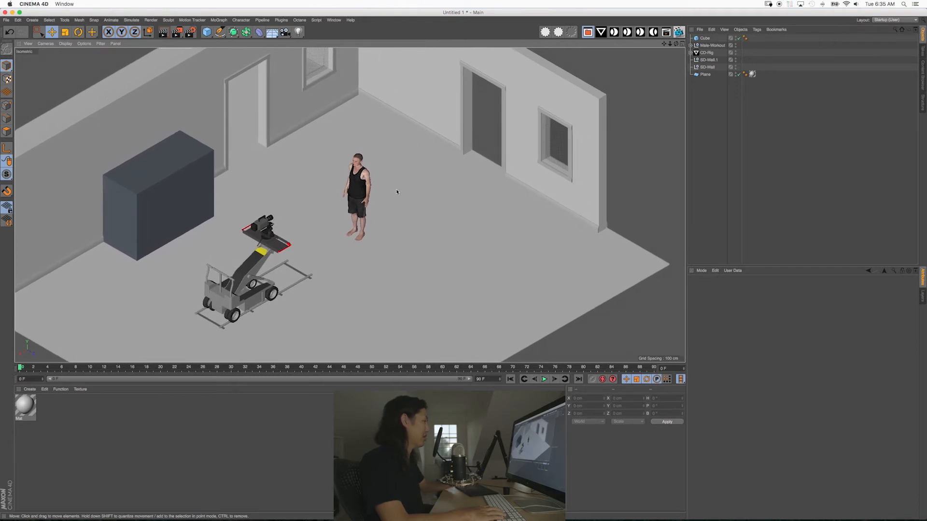
{"action": "key", "text": "shift+r"}
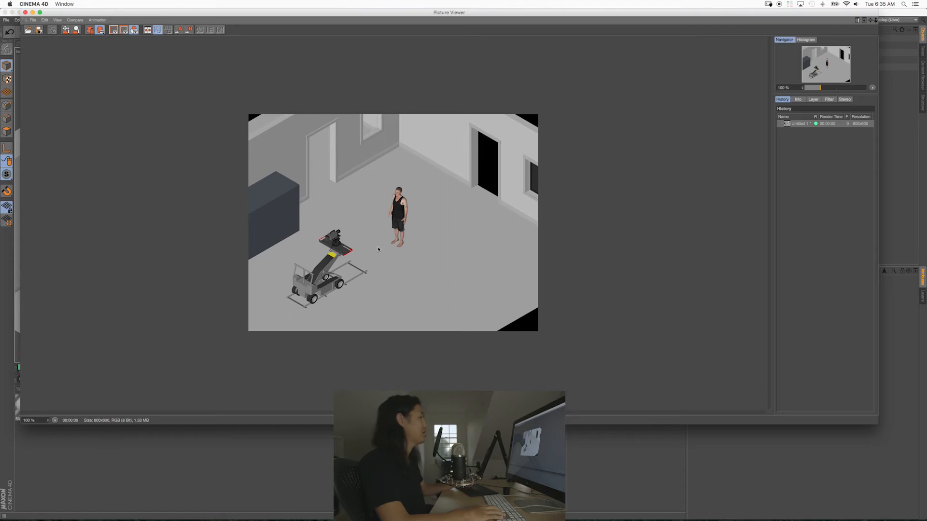
{"action": "left_click", "coordinate": [25, 12]}
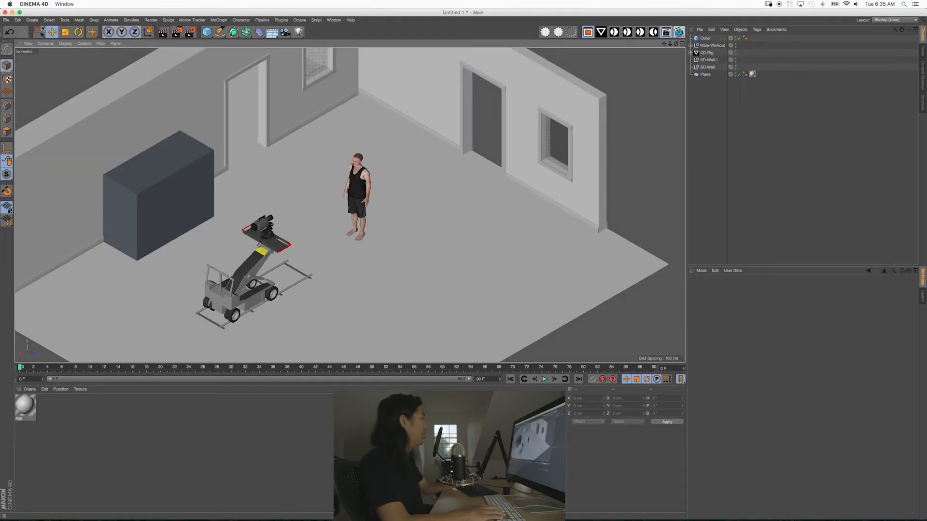
{"action": "left_click", "coordinate": [46, 44]}
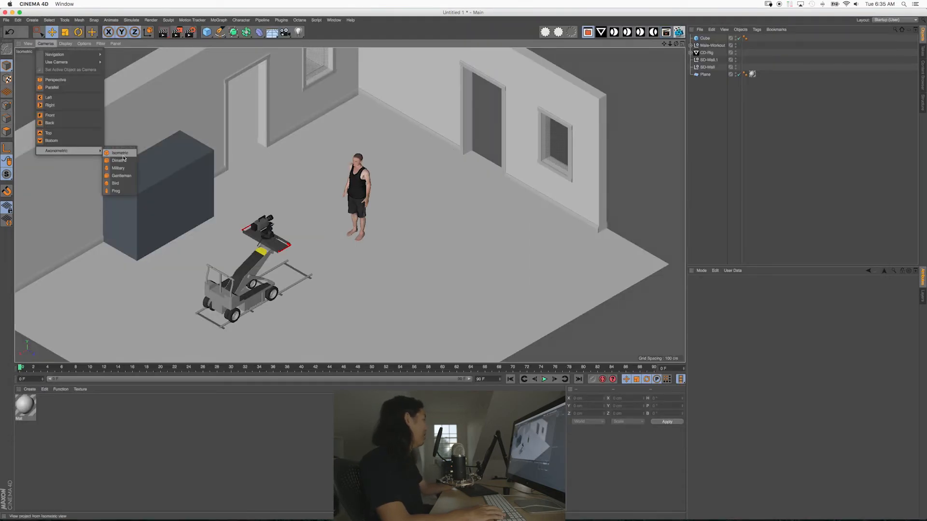
{"action": "left_click", "coordinate": [615, 204]}
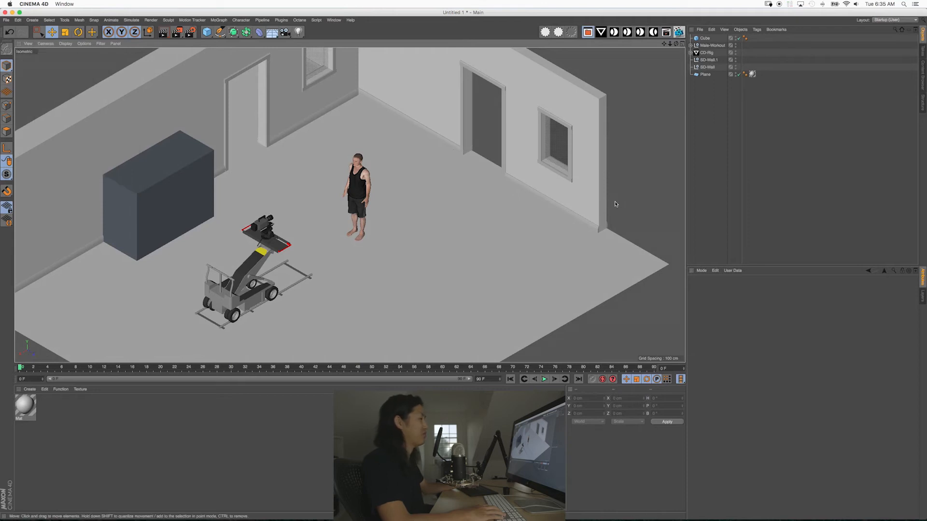
{"action": "left_click", "coordinate": [46, 44]}
{"action": "mouse_move", "coordinate": [86, 150]}
{"action": "left_click", "coordinate": [623, 183]}
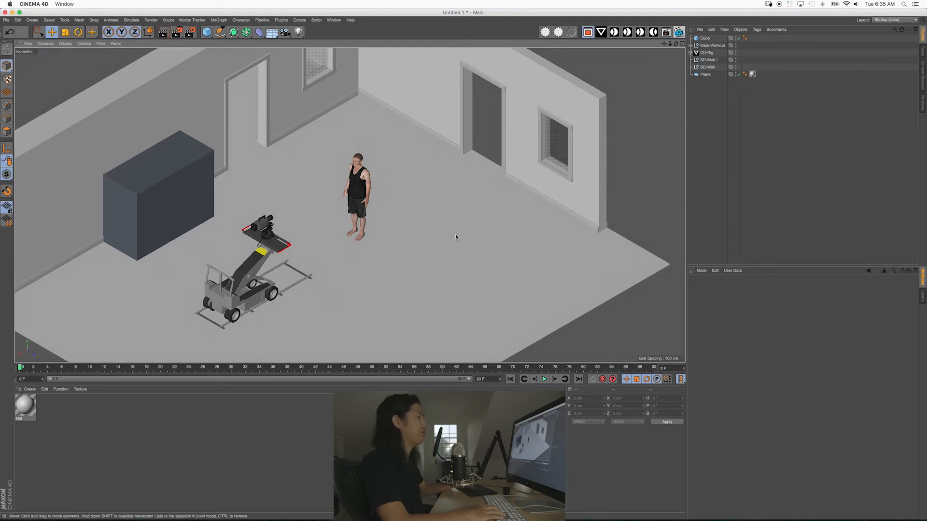
Switch the viewport to Perspective and frame the cube, camera rig and figure between the two walls
{"action": "left_click", "coordinate": [46, 43]}
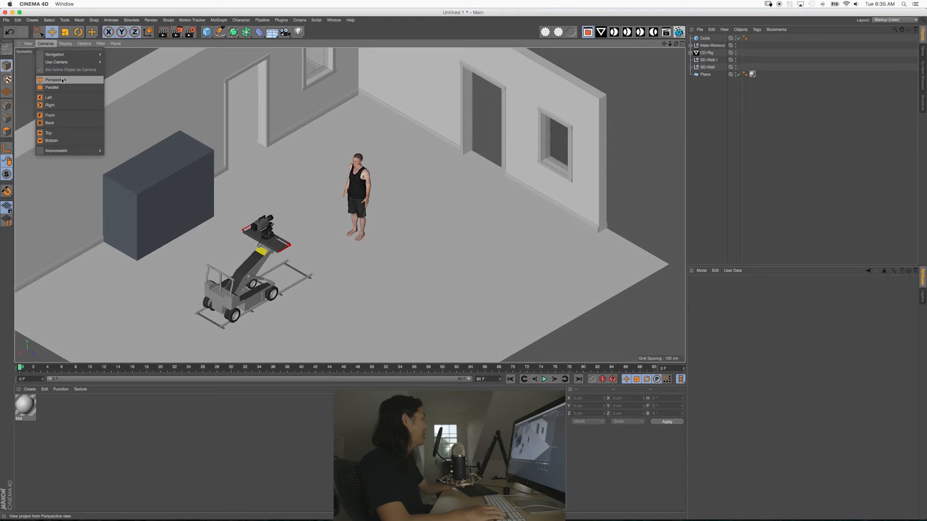
{"action": "left_click", "coordinate": [56, 80]}
{"action": "right_click_drag", "start_coordinate": [375, 218], "coordinate": [294, 246], "text": "alt"}
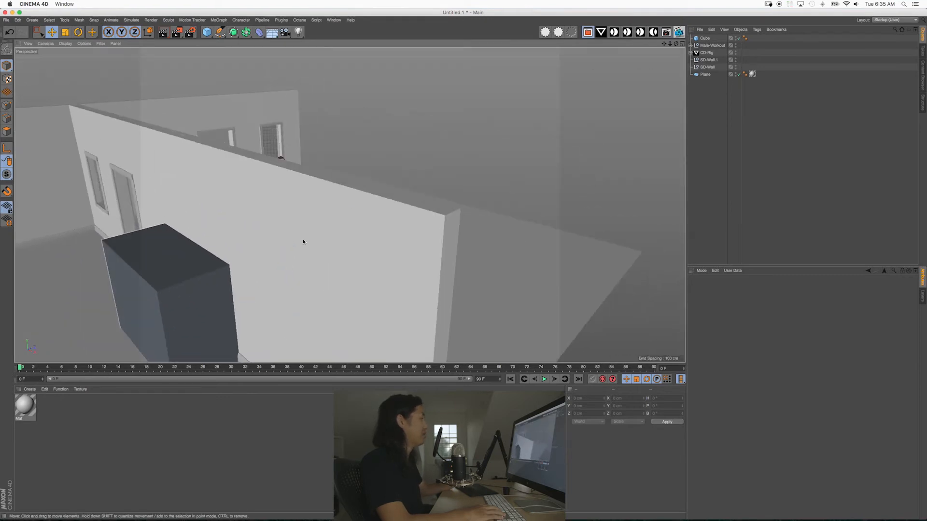
{"action": "left_click_drag", "start_coordinate": [294, 246], "coordinate": [380, 223], "text": "alt"}
{"action": "middle_click_drag", "start_coordinate": [380, 222], "coordinate": [271, 202], "text": "alt"}
{"action": "left_click_drag", "start_coordinate": [270, 202], "coordinate": [380, 265], "text": "alt"}
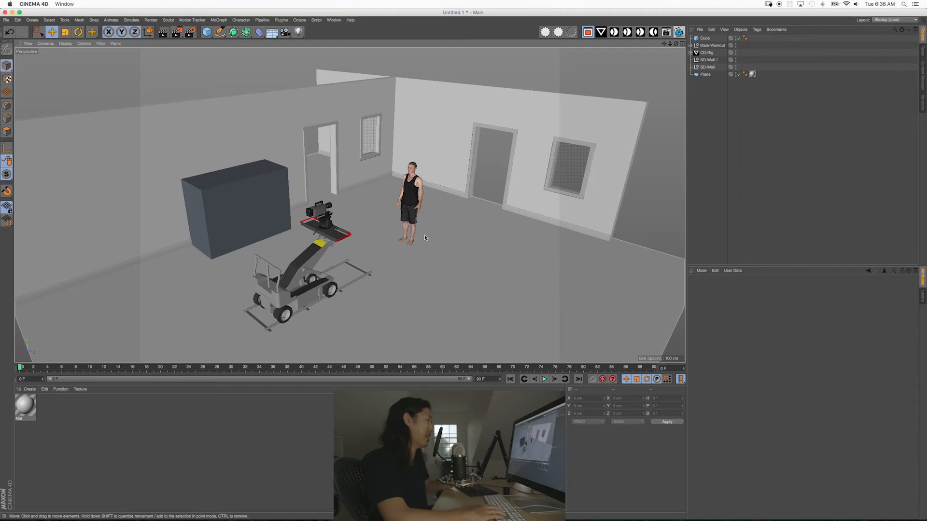
Inspect the whole room in the enlarged Top and Front views and return to the enlarged Perspective view
{"action": "middle_click", "coordinate": [414, 221]}
{"action": "middle_click", "coordinate": [455, 194]}
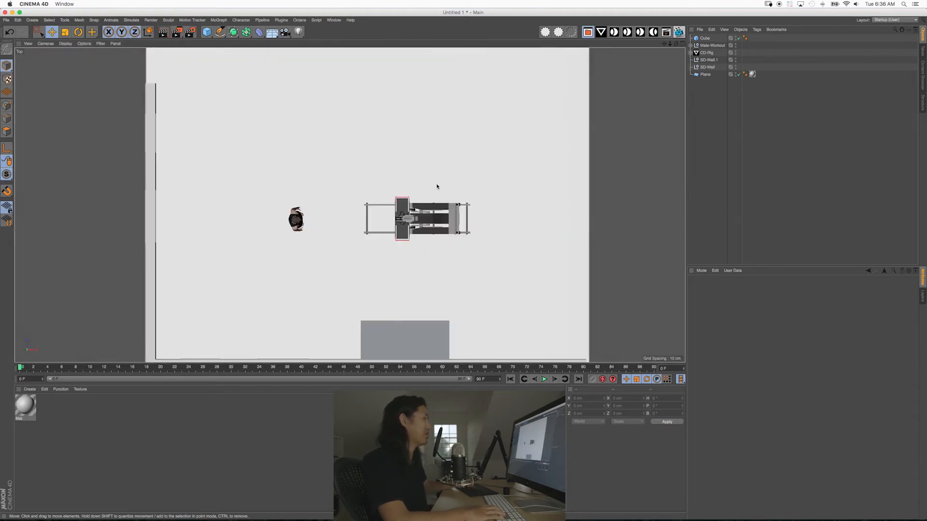
{"action": "scroll", "coordinate": [413, 190], "scroll_direction": "down", "scroll_amount": 3}
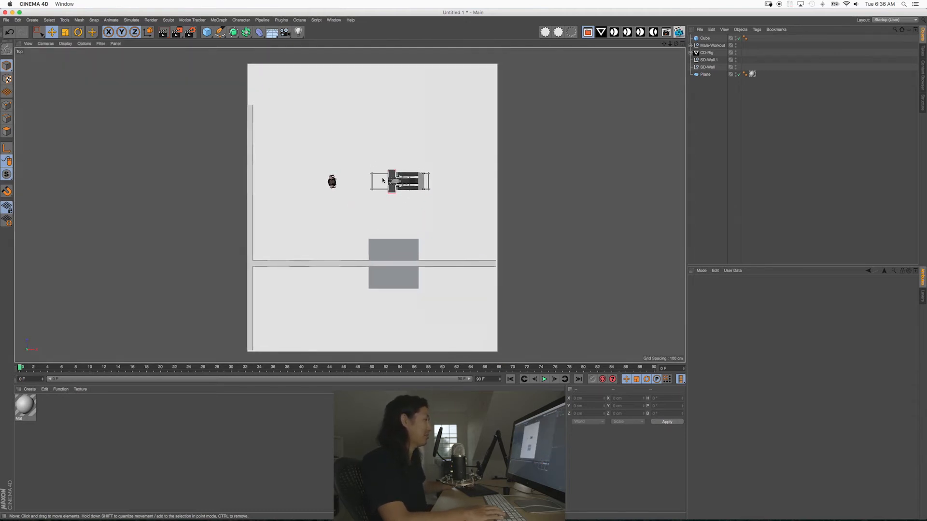
{"action": "middle_click", "coordinate": [405, 203]}
{"action": "middle_click", "coordinate": [444, 272]}
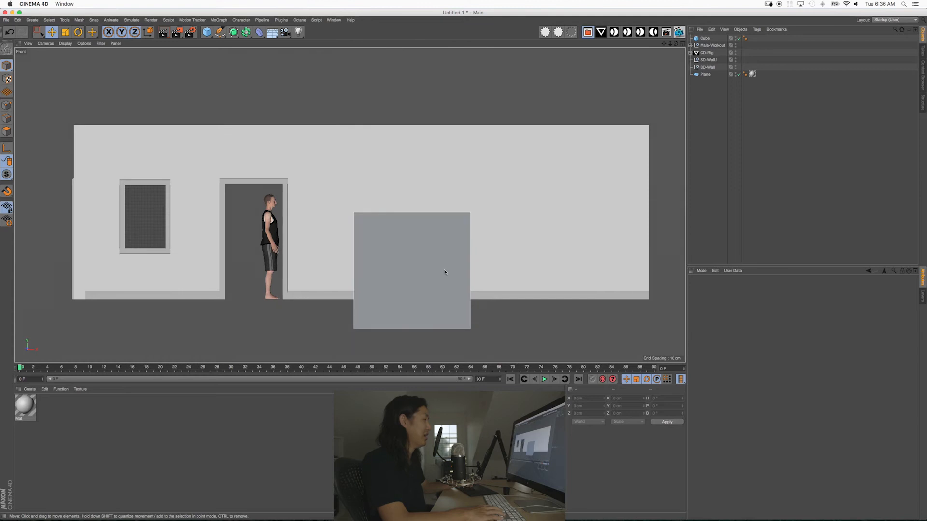
{"action": "middle_click", "coordinate": [392, 244]}
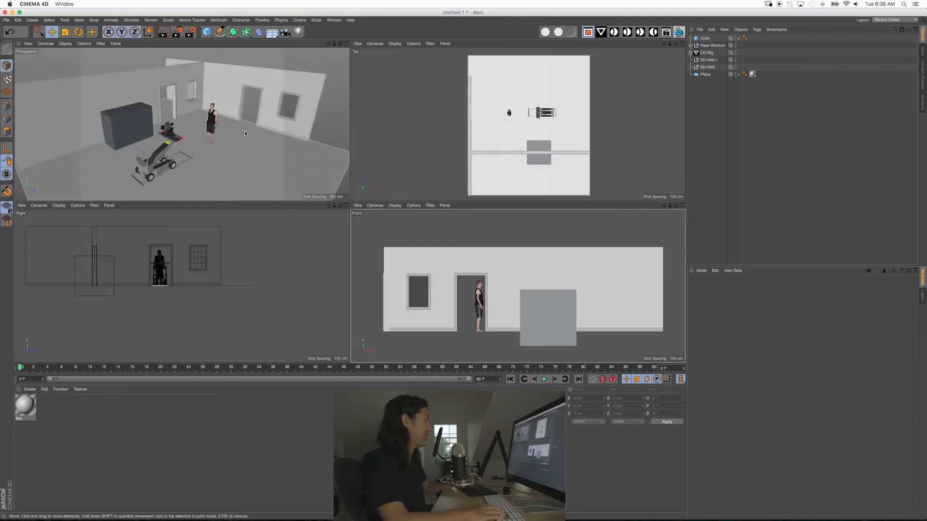
{"action": "middle_click", "coordinate": [223, 161]}
Switch the viewport to the Isometric projection and center the room with its rig, figure and cube in it
{"action": "left_click", "coordinate": [45, 43]}
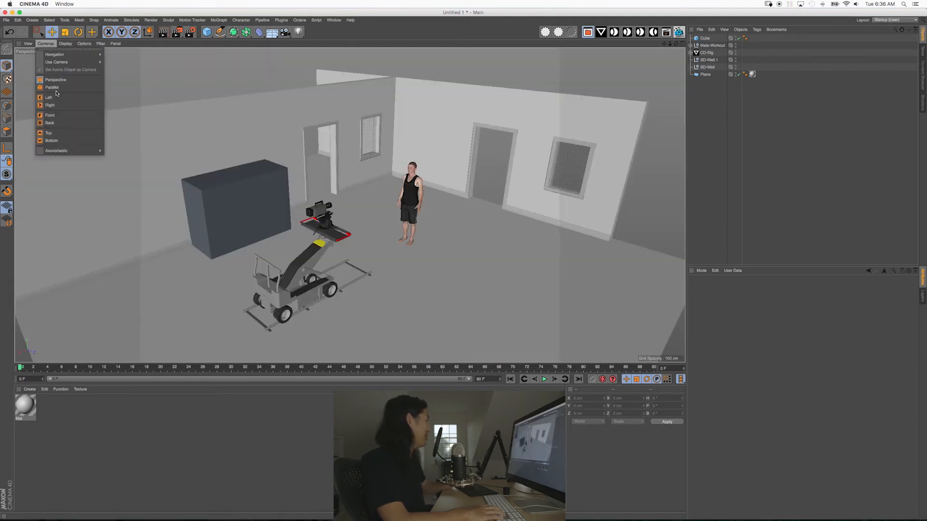
{"action": "mouse_move", "coordinate": [78, 151]}
{"action": "left_click", "coordinate": [107, 153]}
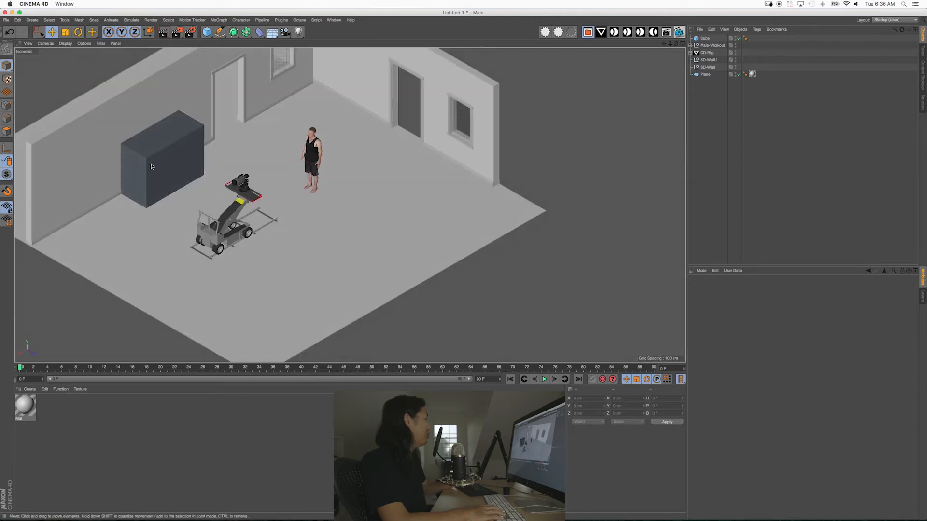
{"action": "middle_click_drag", "start_coordinate": [279, 162], "coordinate": [345, 209], "text": "alt"}
{"action": "right_click_drag", "start_coordinate": [345, 208], "coordinate": [327, 201], "text": "alt"}
{"action": "middle_click_drag", "start_coordinate": [323, 194], "coordinate": [323, 203], "text": "alt"}
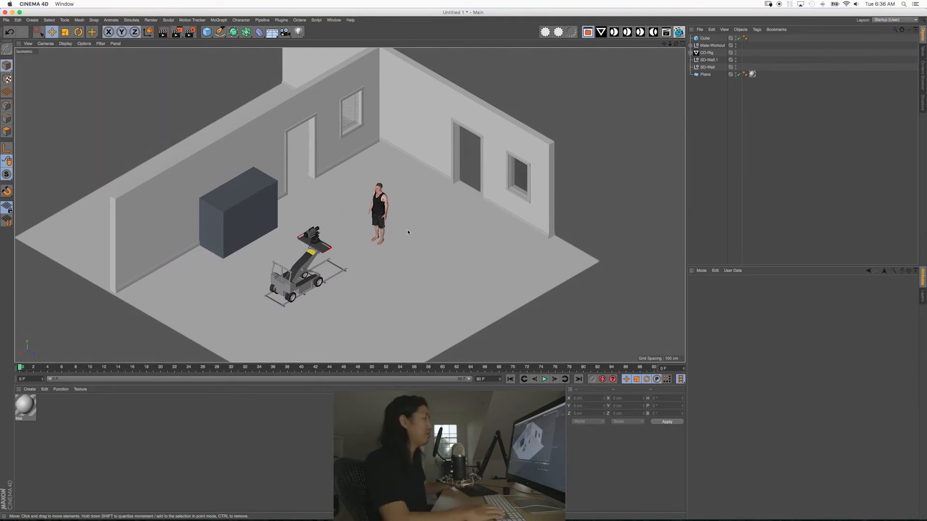
Review the room in the four-view layout and the enlarged Top and Front views, ending on the recentered Isometric view
{"action": "middle_click", "coordinate": [392, 221]}
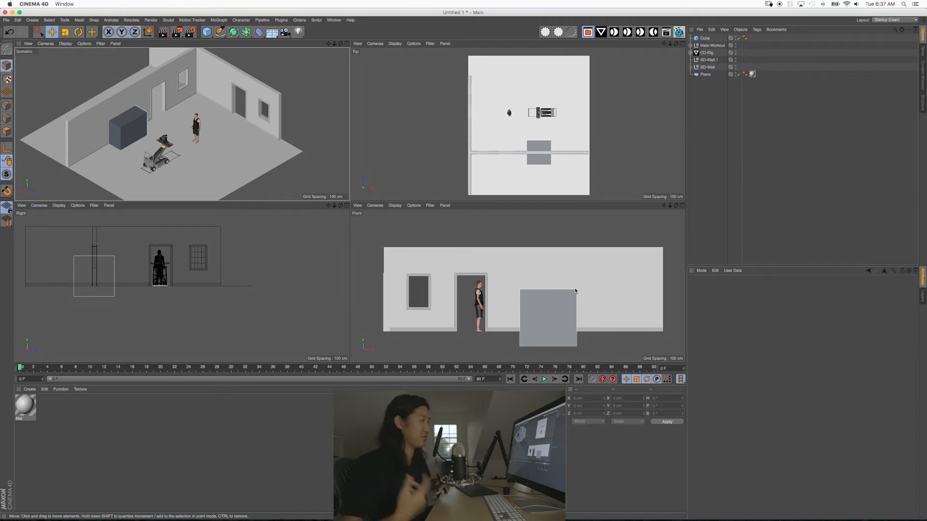
{"action": "middle_click", "coordinate": [220, 164]}
{"action": "middle_click_drag", "start_coordinate": [368, 207], "coordinate": [404, 227], "text": "alt"}
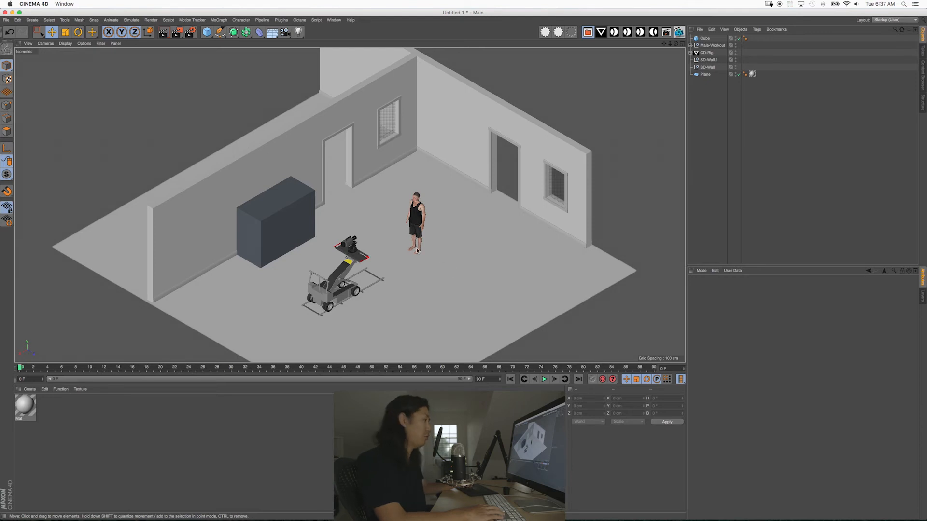
{"action": "middle_click", "coordinate": [414, 290]}
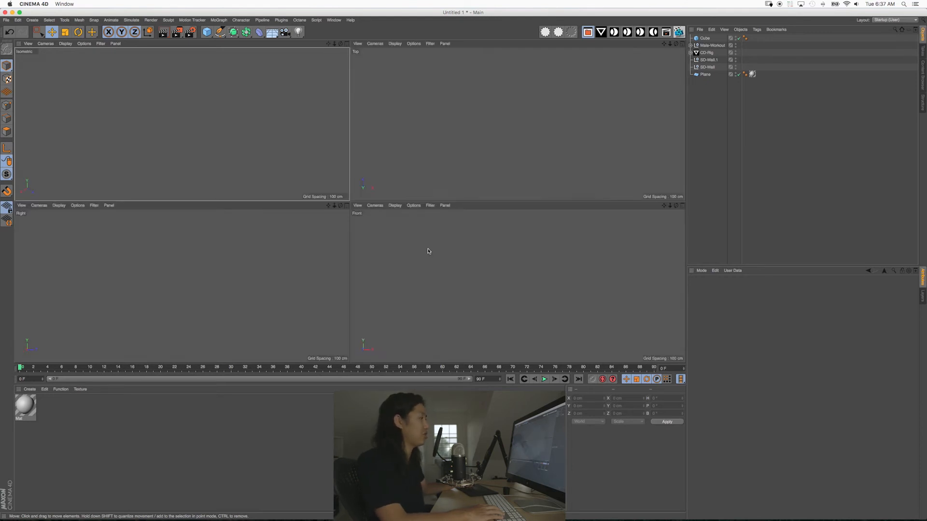
{"action": "middle_click", "coordinate": [505, 181]}
{"action": "middle_click", "coordinate": [448, 237]}
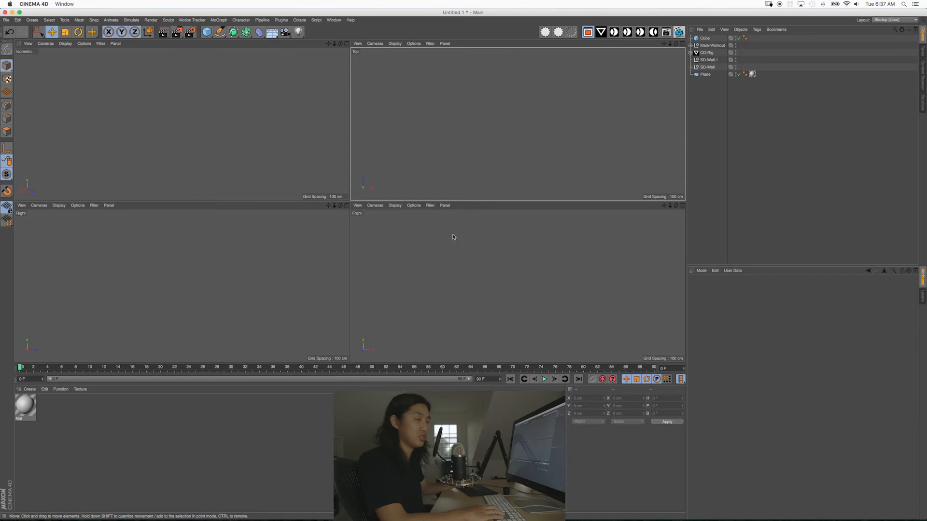
{"action": "middle_click", "coordinate": [468, 300]}
{"action": "middle_click", "coordinate": [367, 244]}
{"action": "middle_click", "coordinate": [309, 178]}
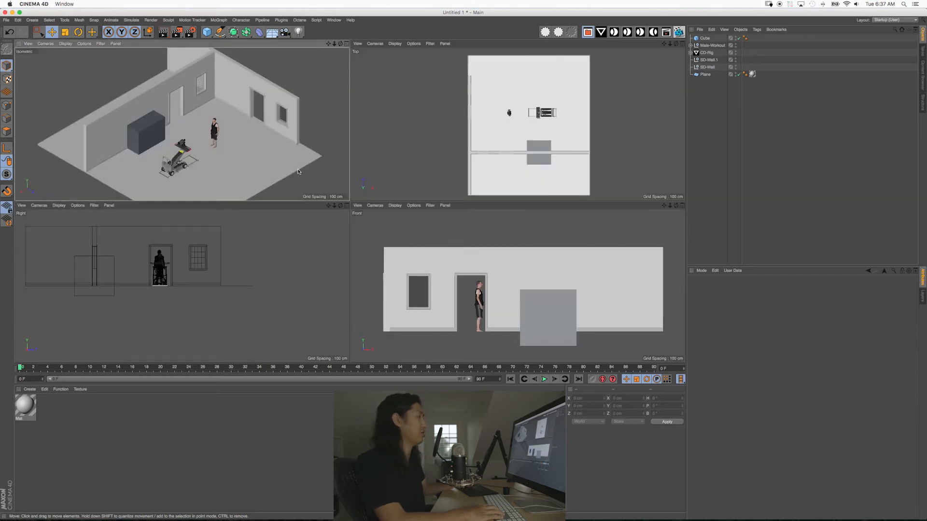
{"action": "middle_click_drag", "start_coordinate": [401, 252], "coordinate": [347, 253], "text": "alt"}
{"action": "scroll", "coordinate": [359, 243], "scroll_direction": "down", "scroll_amount": 1}
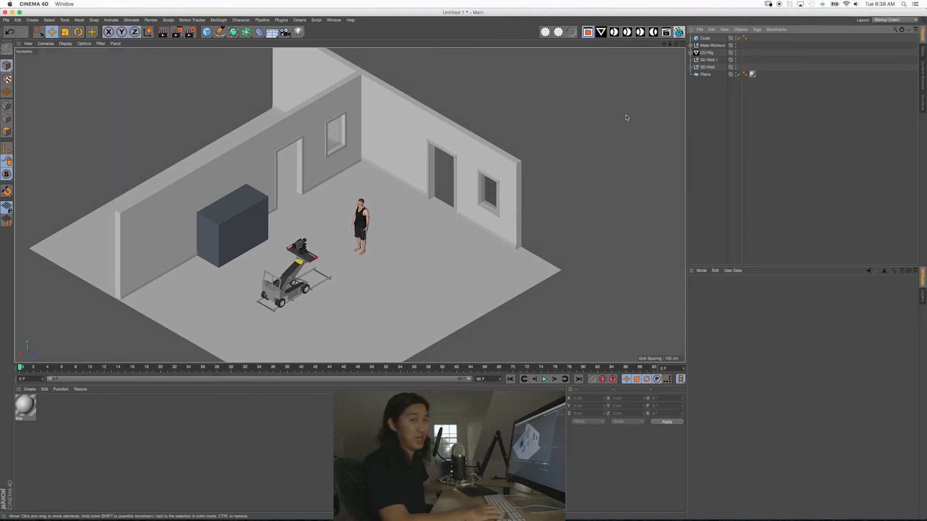
Open the CineDesigner Camera Truck, Lighting Truck and Grip Truck windows and arrange them side by side over the viewport
{"action": "left_click", "coordinate": [614, 32]}
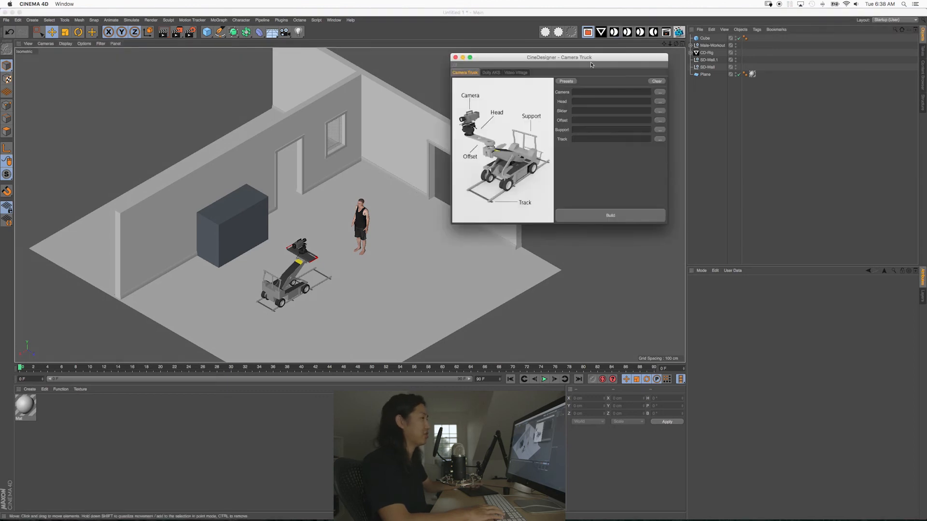
{"action": "left_click", "coordinate": [627, 32]}
{"action": "left_click_drag", "start_coordinate": [409, 69], "coordinate": [340, 72]}
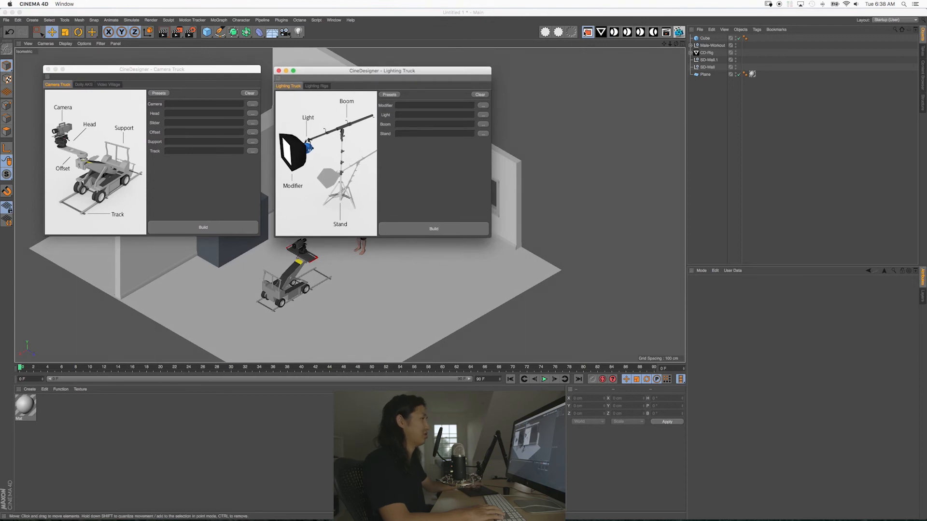
{"action": "left_click", "coordinate": [640, 32]}
{"action": "left_click_drag", "start_coordinate": [487, 249], "coordinate": [617, 79]}
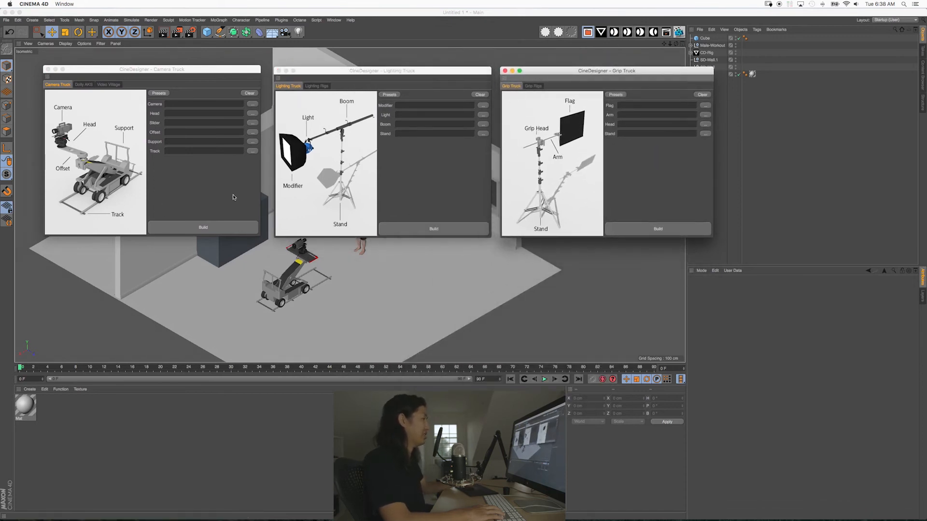
{"action": "left_click", "coordinate": [107, 148]}
{"action": "left_click", "coordinate": [402, 151]}
{"action": "left_click", "coordinate": [539, 162]}
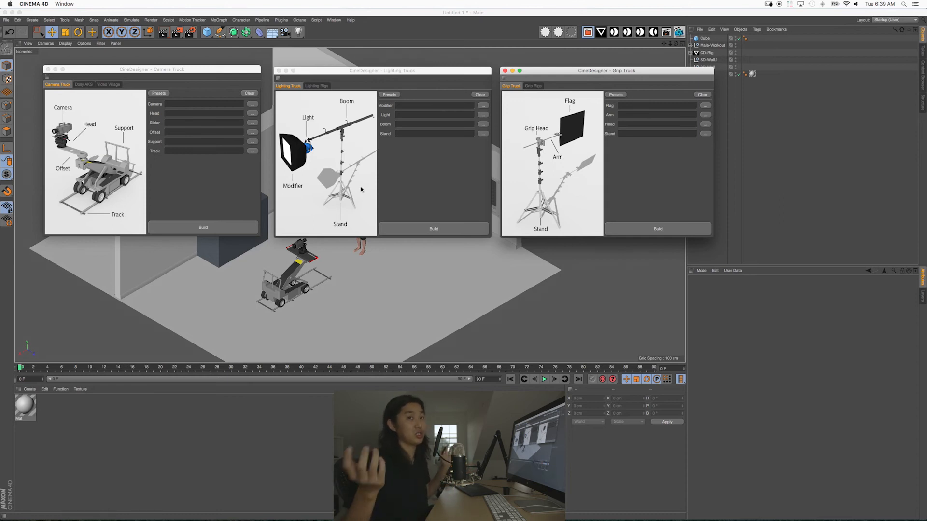
Add the 12-inch Mitchell riser from the Camera Truck's Dolly AKS collection to the scene
{"action": "left_click", "coordinate": [62, 86]}
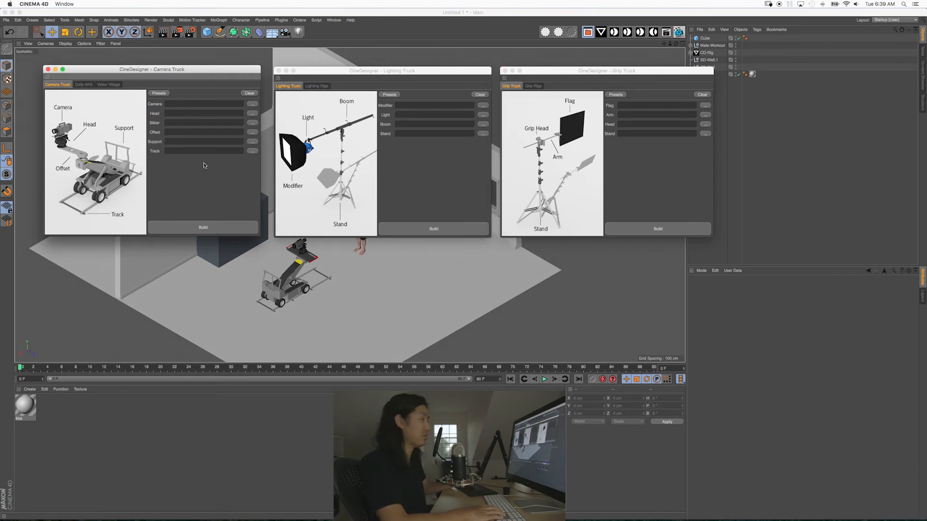
{"action": "left_click", "coordinate": [84, 85]}
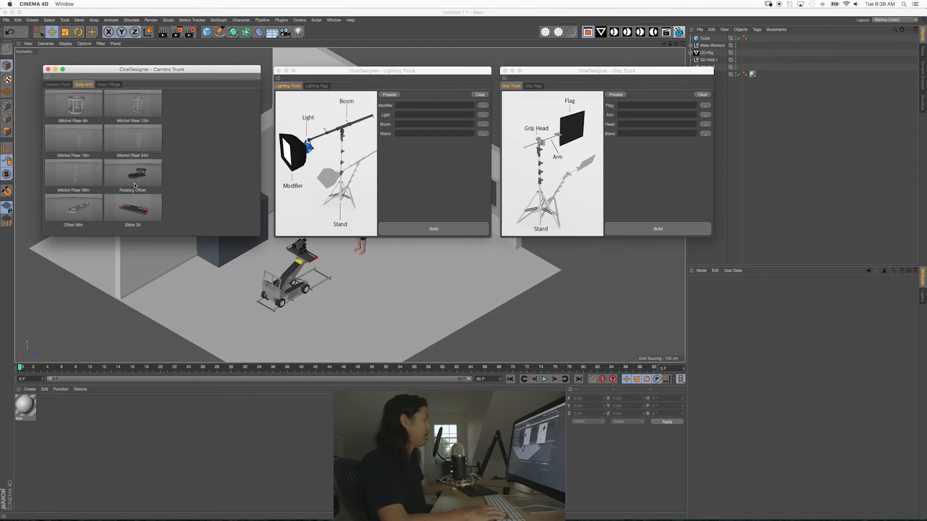
{"action": "left_click", "coordinate": [134, 106]}
Look through the Camera Truck's Video Village and Dolly AKS collections and return to its rig builder
{"action": "left_click", "coordinate": [109, 85]}
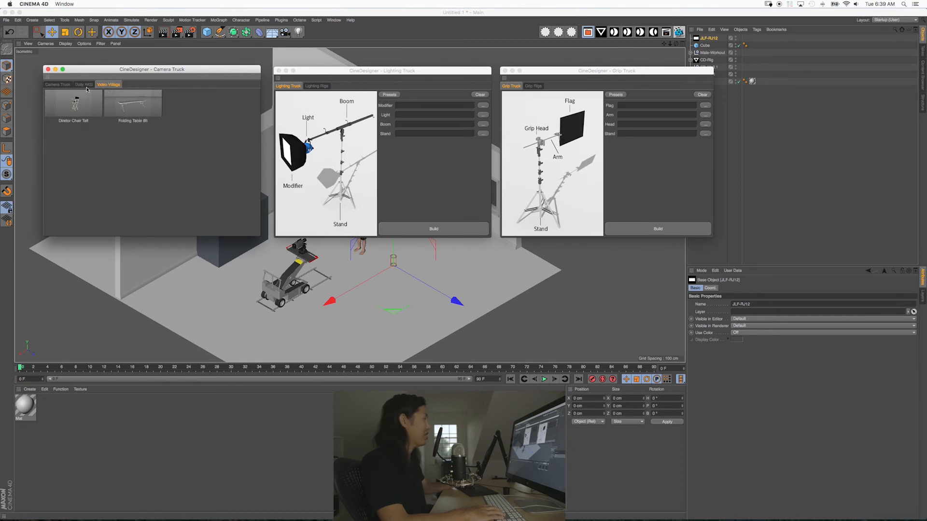
{"action": "left_click", "coordinate": [83, 85]}
{"action": "left_click", "coordinate": [57, 85]}
{"action": "left_click", "coordinate": [109, 84]}
{"action": "left_click", "coordinate": [84, 84]}
{"action": "left_click", "coordinate": [63, 86]}
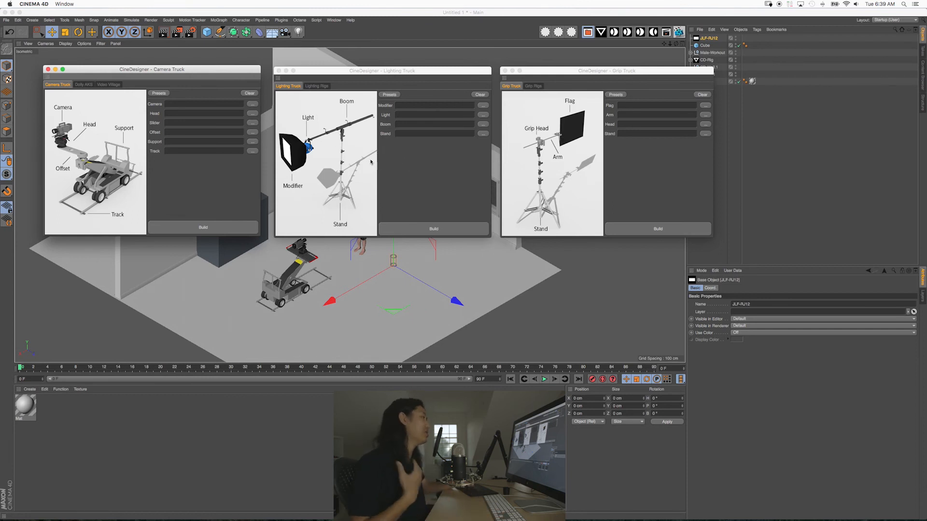
Look through the Lighting Rigs and Grip Rigs collections, returning the Lighting Truck and Grip Truck to their rig builders
{"action": "left_click", "coordinate": [386, 180]}
{"action": "left_click", "coordinate": [317, 86]}
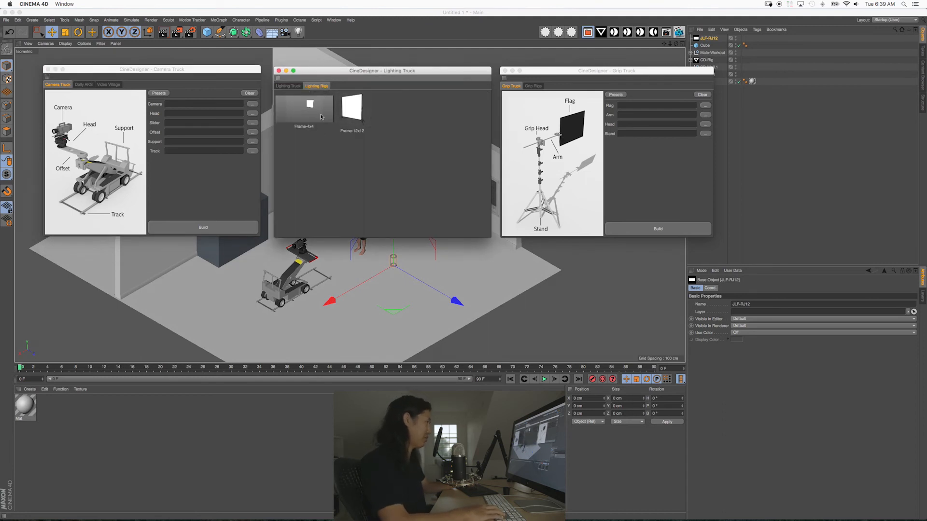
{"action": "left_click", "coordinate": [289, 86]}
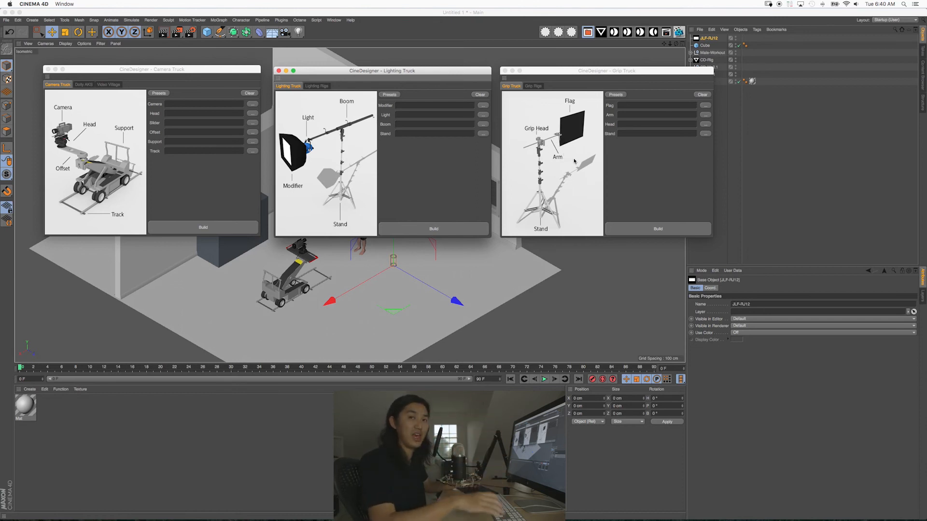
{"action": "left_click", "coordinate": [535, 86]}
{"action": "left_click", "coordinate": [513, 87]}
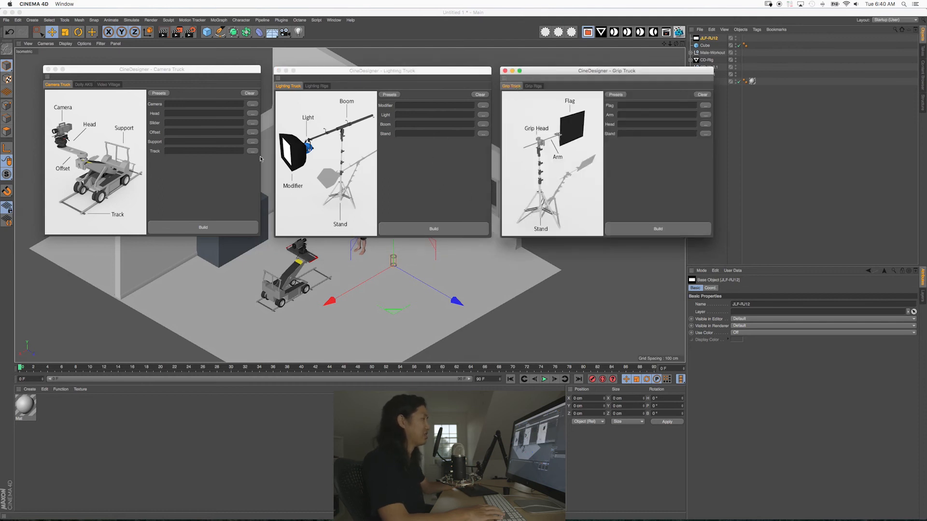
{"action": "left_click", "coordinate": [225, 172]}
{"action": "left_click", "coordinate": [369, 181]}
{"action": "left_click", "coordinate": [521, 188]}
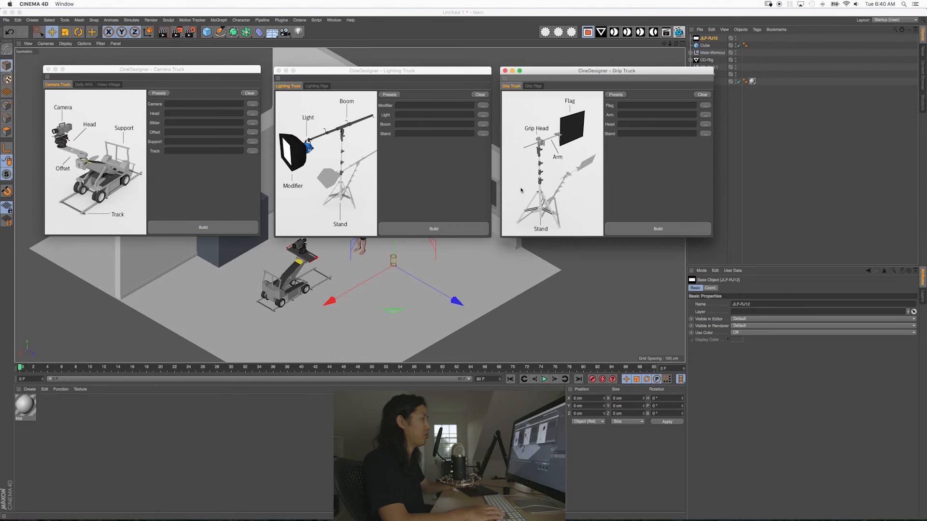
Close the Grip Truck, Lighting Truck and Camera Truck windows
{"action": "left_click", "coordinate": [505, 71]}
{"action": "left_click", "coordinate": [278, 71]}
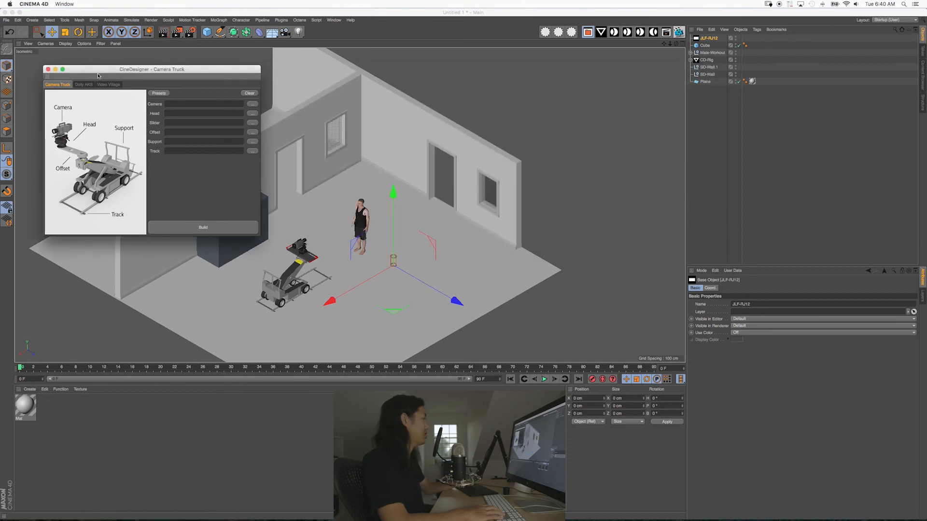
{"action": "left_click", "coordinate": [48, 69]}
Switch the viewport to a perspective view framing the camera dolly rig, the cube and the figure
{"action": "scroll", "coordinate": [369, 206], "scroll_direction": "up", "scroll_amount": 6}
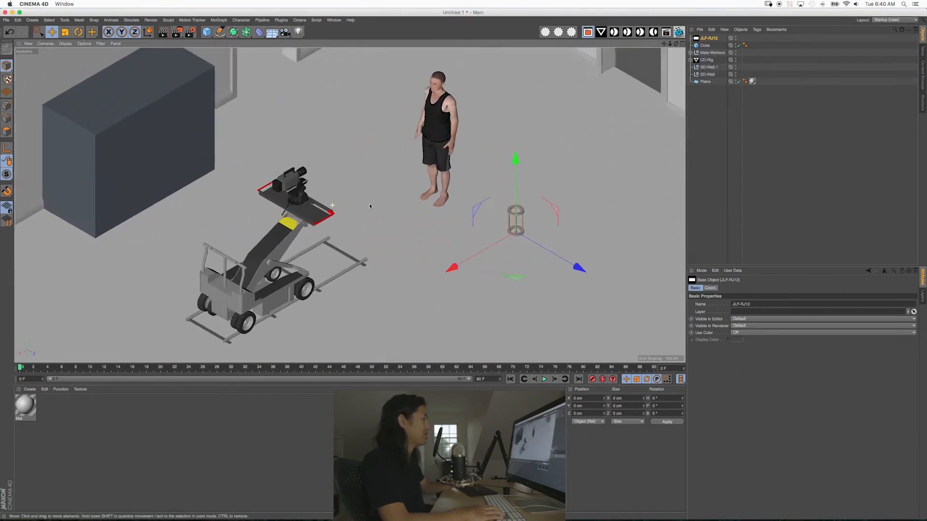
{"action": "scroll", "coordinate": [369, 206], "scroll_direction": "up", "scroll_amount": 4}
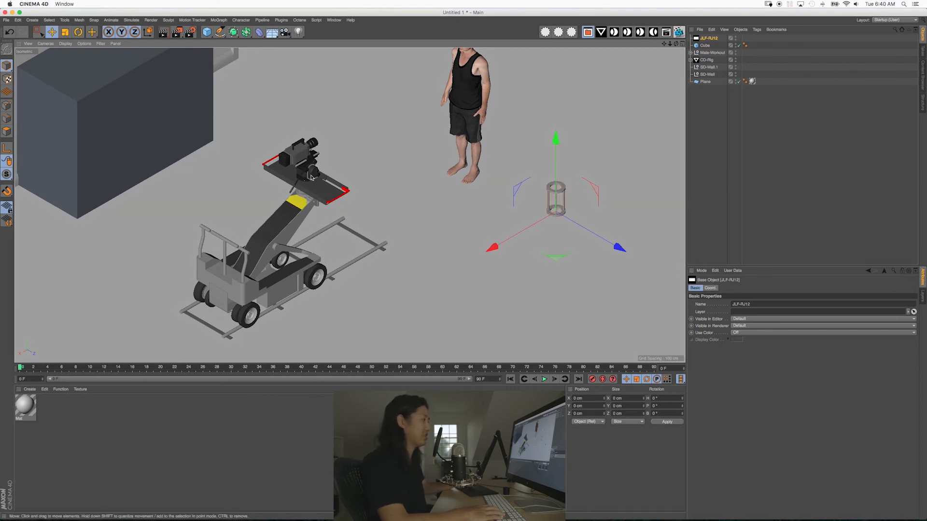
{"action": "left_click", "coordinate": [46, 43]}
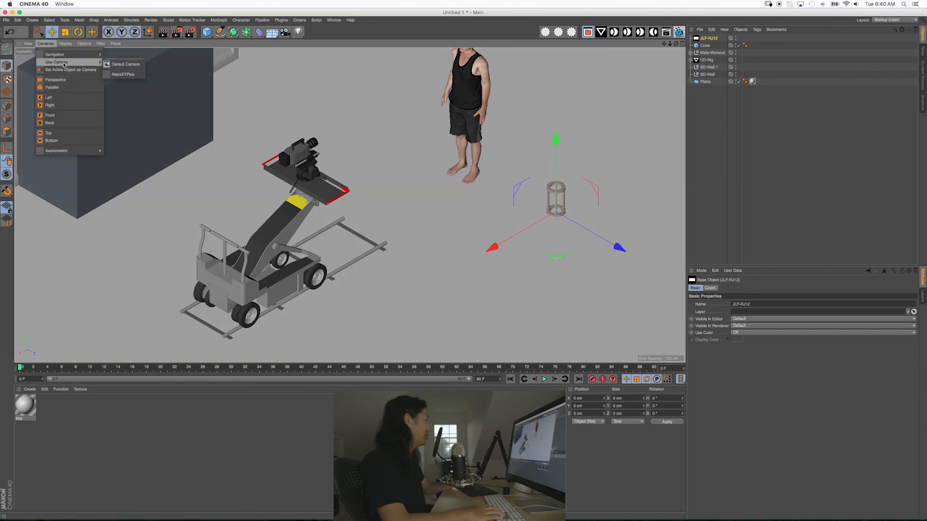
{"action": "left_click", "coordinate": [68, 80]}
{"action": "middle_click_drag", "start_coordinate": [406, 240], "coordinate": [398, 236], "text": "alt"}
{"action": "left_click_drag", "start_coordinate": [399, 198], "coordinate": [503, 234], "text": "alt"}
{"action": "middle_click_drag", "start_coordinate": [502, 233], "coordinate": [193, 161], "text": "alt"}
{"action": "left_click_drag", "start_coordinate": [193, 160], "coordinate": [98, 163], "text": "alt"}
{"action": "middle_click_drag", "start_coordinate": [98, 164], "coordinate": [309, 144], "text": "alt"}
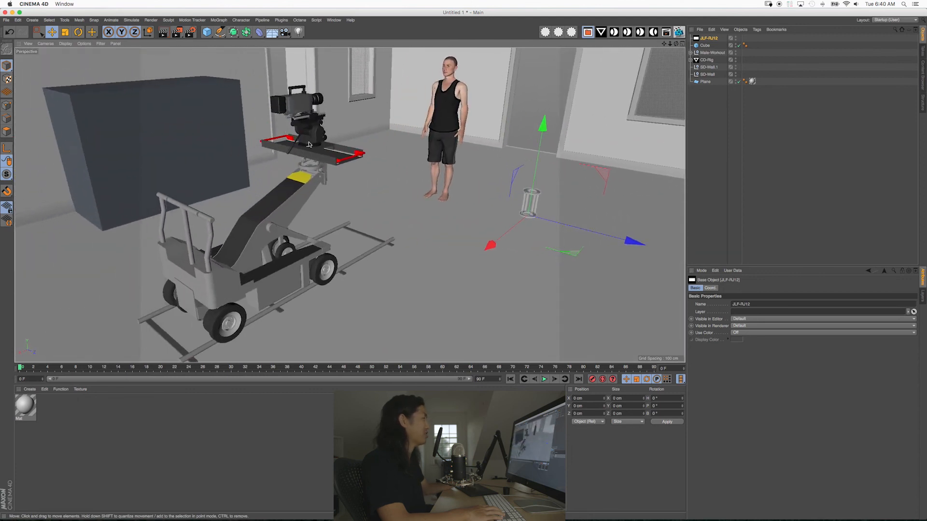
{"action": "left_click_drag", "start_coordinate": [309, 143], "coordinate": [302, 145], "text": "alt"}
{"action": "middle_click_drag", "start_coordinate": [301, 144], "coordinate": [293, 156], "text": "alt"}
{"action": "left_click_drag", "start_coordinate": [293, 156], "coordinate": [316, 162], "text": "alt"}
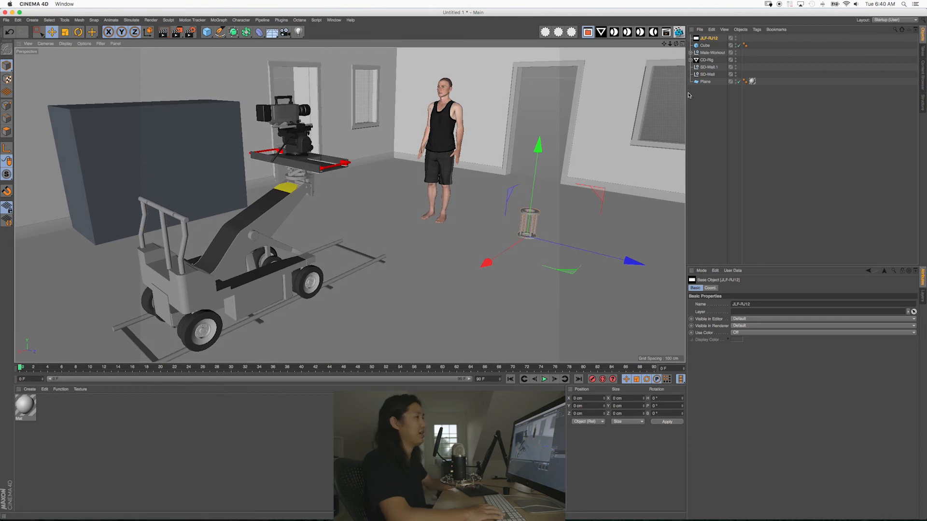
Insert the 12-inch riser JLF-RJ12 into the CD-Rig hierarchy between the slider and the OConnor head
{"action": "left_click", "coordinate": [691, 60]}
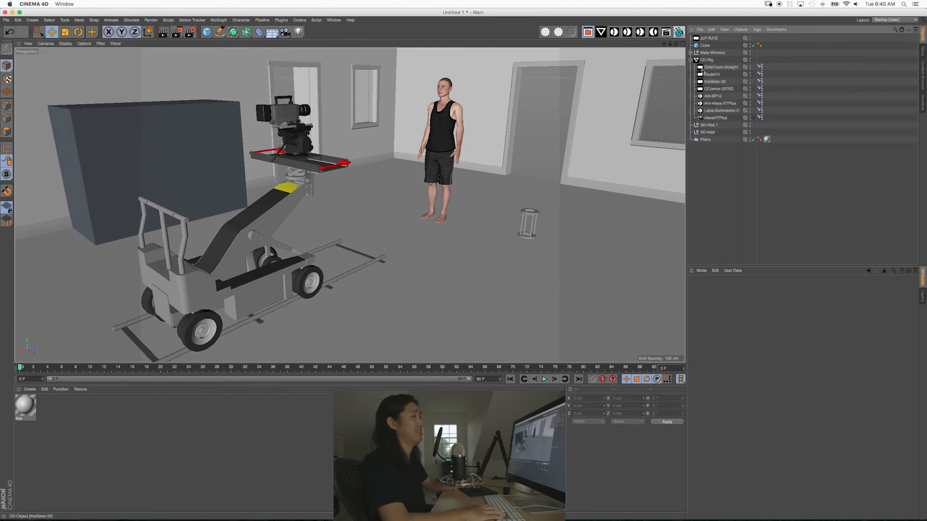
{"action": "left_click", "coordinate": [705, 44]}
{"action": "left_click", "coordinate": [705, 39]}
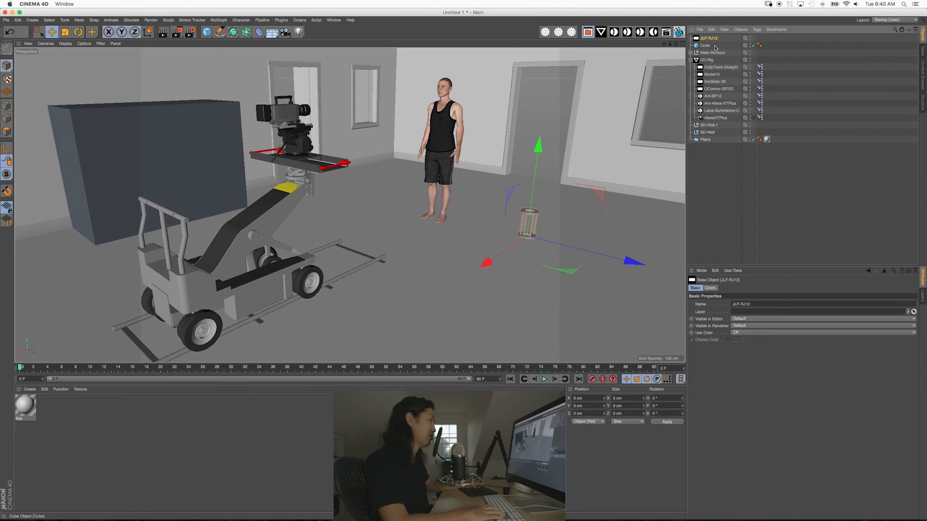
{"action": "left_click_drag", "start_coordinate": [695, 53], "coordinate": [709, 75]}
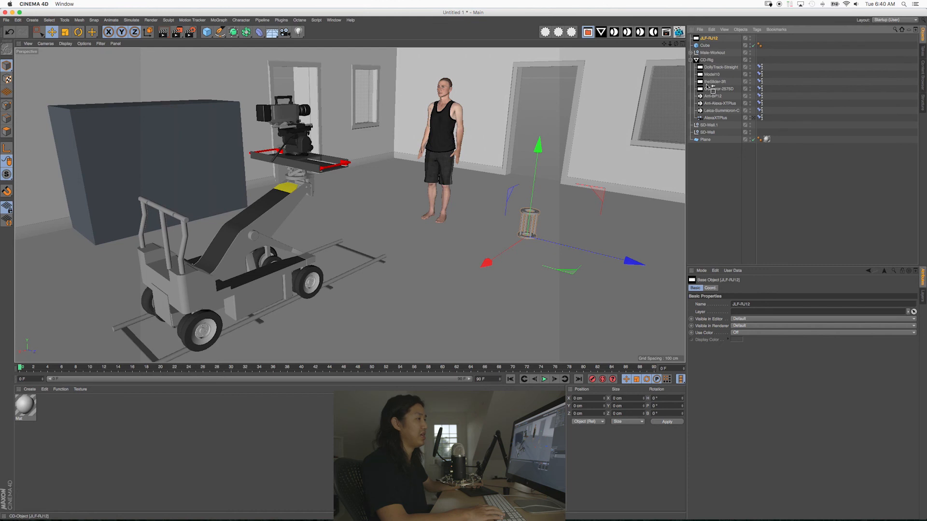
{"action": "left_click_drag", "start_coordinate": [708, 88], "coordinate": [709, 85]}
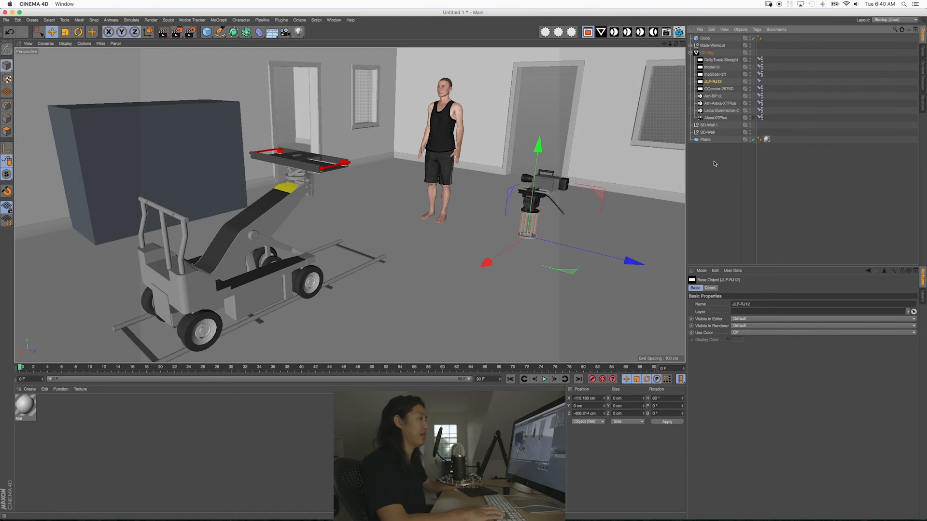
Shift the camera along the rig's slider by changing its Slide control to 3.9
{"action": "left_click_drag", "start_coordinate": [299, 149], "coordinate": [364, 147], "text": "alt"}
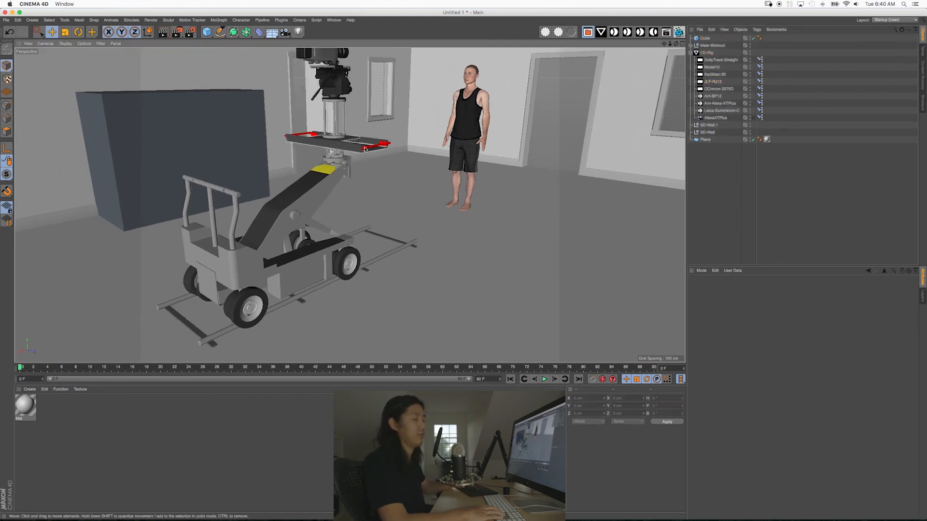
{"action": "middle_click_drag", "start_coordinate": [363, 147], "coordinate": [403, 179], "text": "alt"}
{"action": "right_click_drag", "start_coordinate": [403, 178], "coordinate": [369, 149], "text": "alt"}
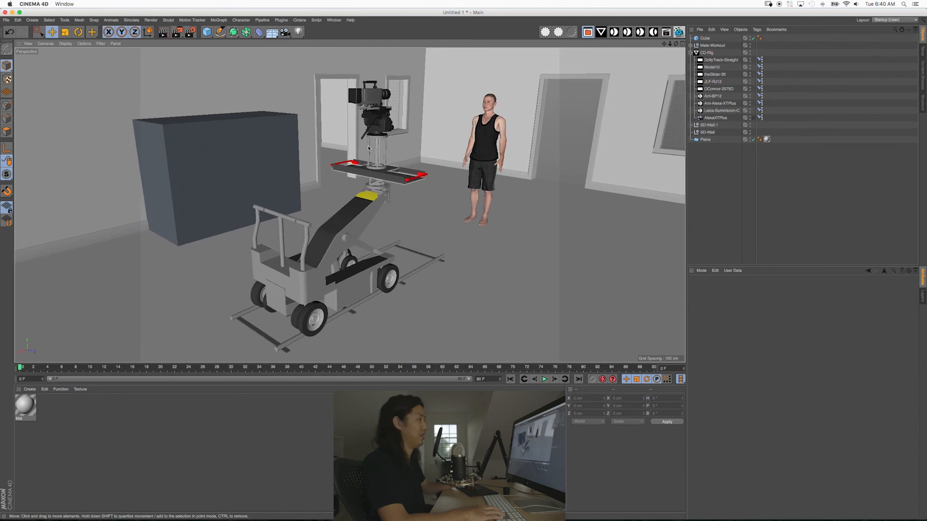
{"action": "left_click", "coordinate": [411, 174]}
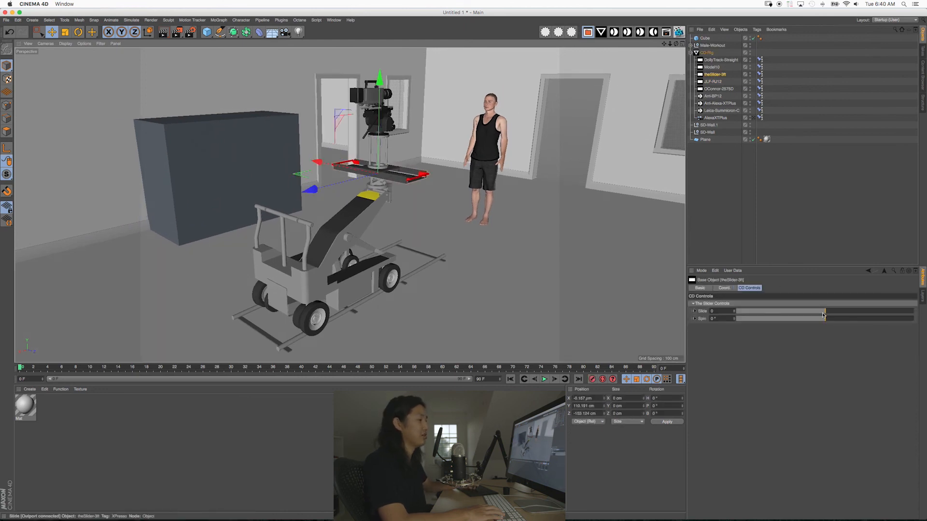
{"action": "left_click_drag", "start_coordinate": [825, 312], "coordinate": [840, 321]}
Pan the OConnor head and raise the Model10 dolly's center column slightly
{"action": "left_click", "coordinate": [386, 122]}
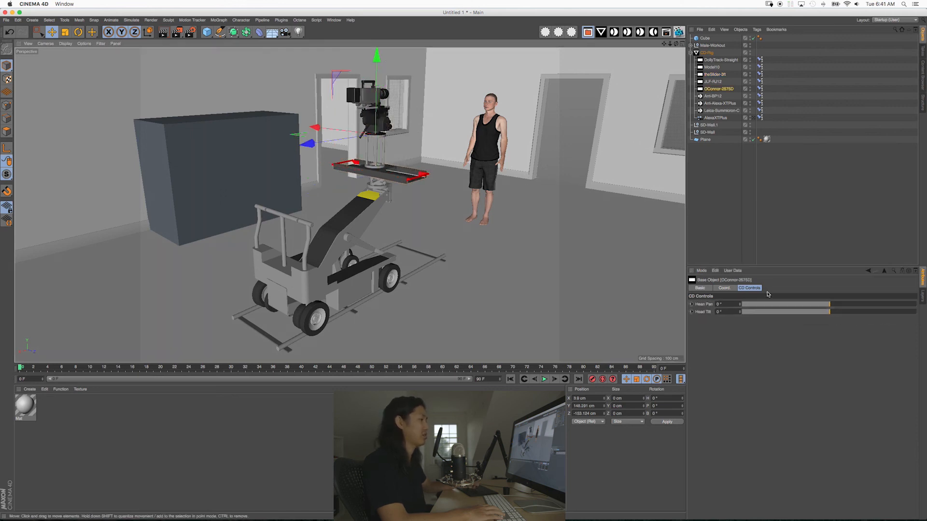
{"action": "mouse_move", "coordinate": [829, 306]}
{"action": "left_mouse_down"}
{"action": "mouse_move", "coordinate": [844, 305]}
{"action": "mouse_move", "coordinate": [821, 312]}
{"action": "mouse_move", "coordinate": [837, 315]}
{"action": "left_mouse_up"}
{"action": "left_click", "coordinate": [361, 217]}
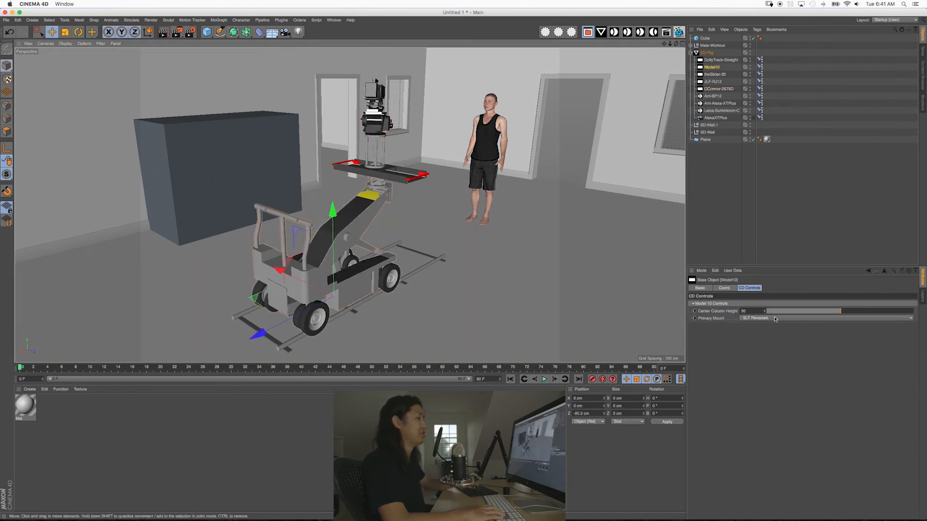
{"action": "mouse_move", "coordinate": [841, 315]}
{"action": "left_mouse_down"}
{"action": "mouse_move", "coordinate": [769, 315]}
{"action": "mouse_move", "coordinate": [848, 315]}
{"action": "left_mouse_up"}
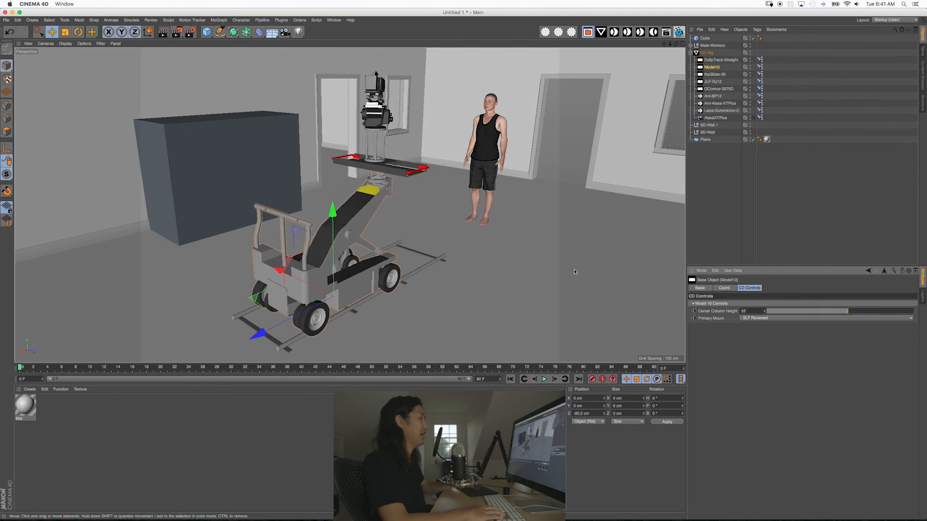
Delete the slider from the CD-Rig so the riser mounts directly on the dolly
{"action": "middle_click_drag", "start_coordinate": [390, 201], "coordinate": [427, 205], "text": "alt"}
{"action": "left_click_drag", "start_coordinate": [427, 204], "coordinate": [309, 204], "text": "alt"}
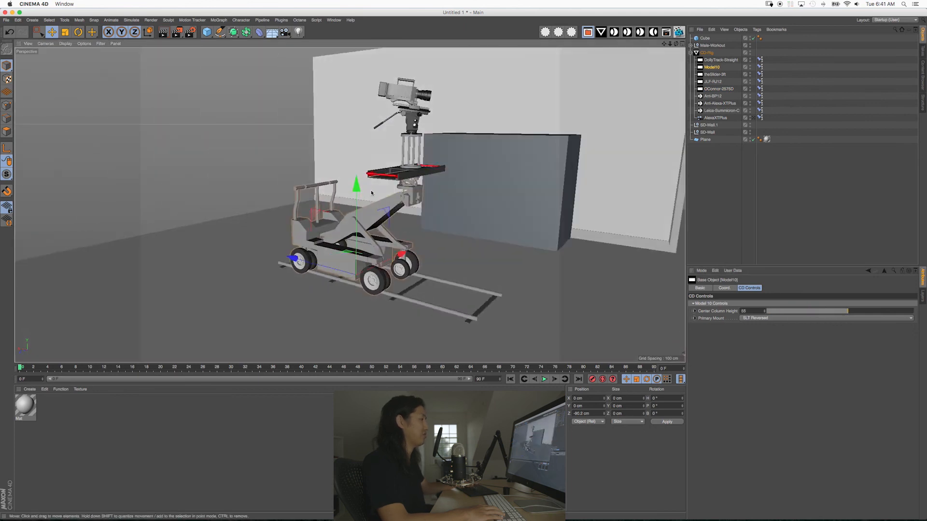
{"action": "right_click_drag", "start_coordinate": [309, 205], "coordinate": [436, 208], "text": "alt"}
{"action": "left_click_drag", "start_coordinate": [436, 207], "coordinate": [386, 213], "text": "alt"}
{"action": "right_click_drag", "start_coordinate": [386, 212], "coordinate": [338, 213], "text": "alt"}
{"action": "middle_click_drag", "start_coordinate": [338, 212], "coordinate": [285, 246], "text": "alt"}
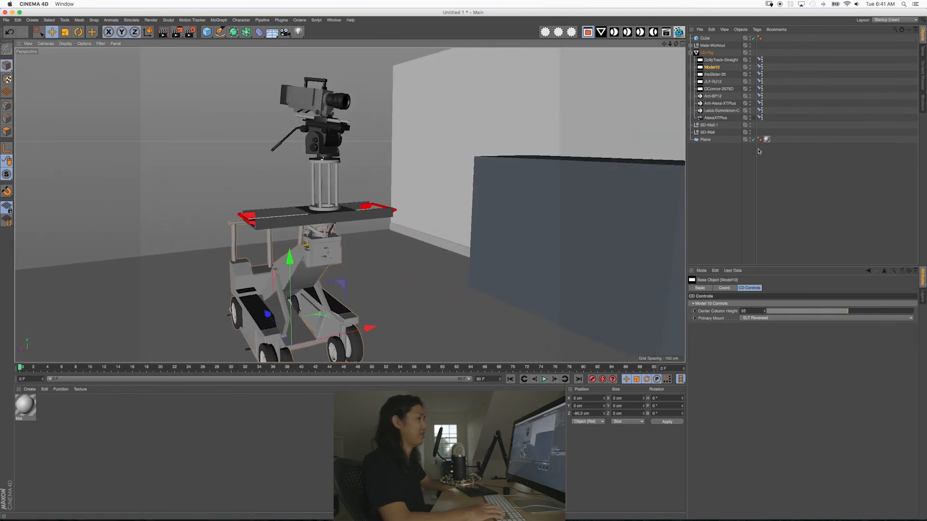
{"action": "left_click", "coordinate": [714, 74]}
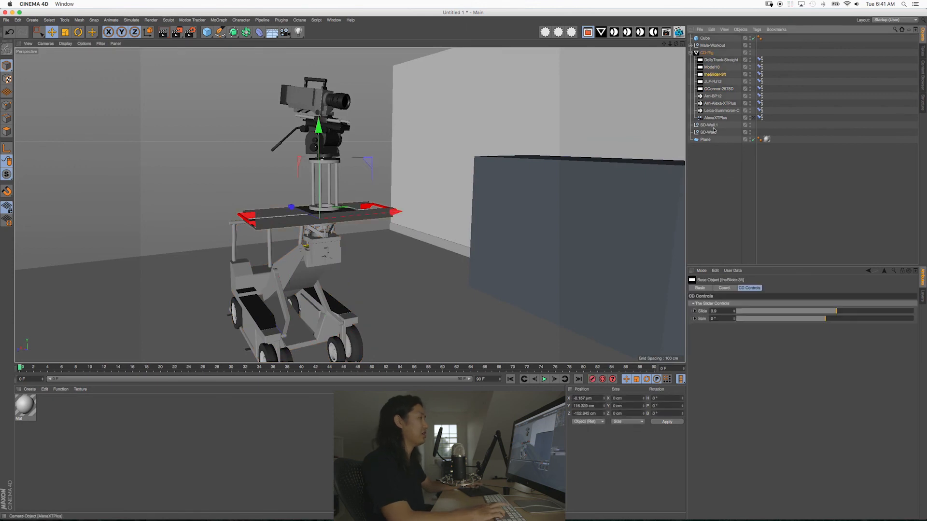
{"action": "key", "text": "Delete"}
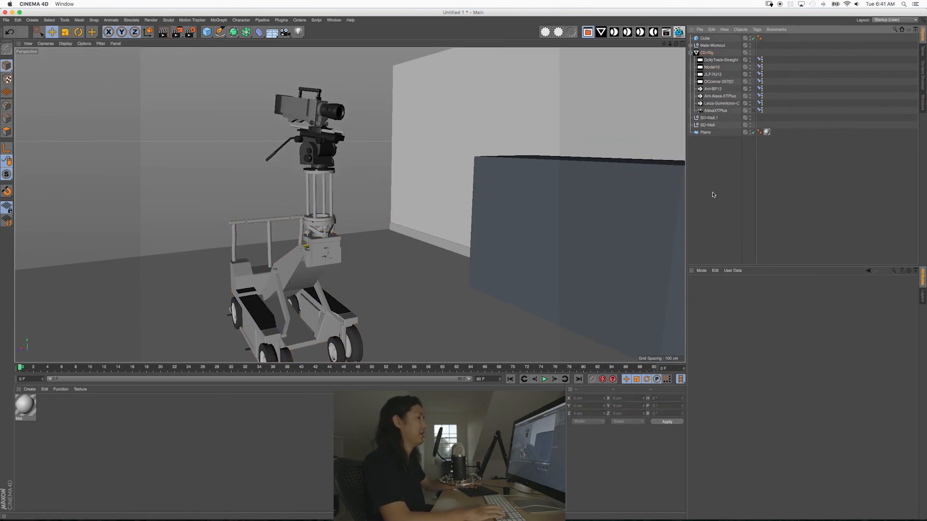
Lower the Model10 dolly's Center Column Height to 37.8
{"action": "left_click", "coordinate": [333, 252]}
{"action": "left_click_drag", "start_coordinate": [847, 311], "coordinate": [807, 313]}
{"action": "middle_click_drag", "start_coordinate": [314, 300], "coordinate": [311, 237], "text": "alt"}
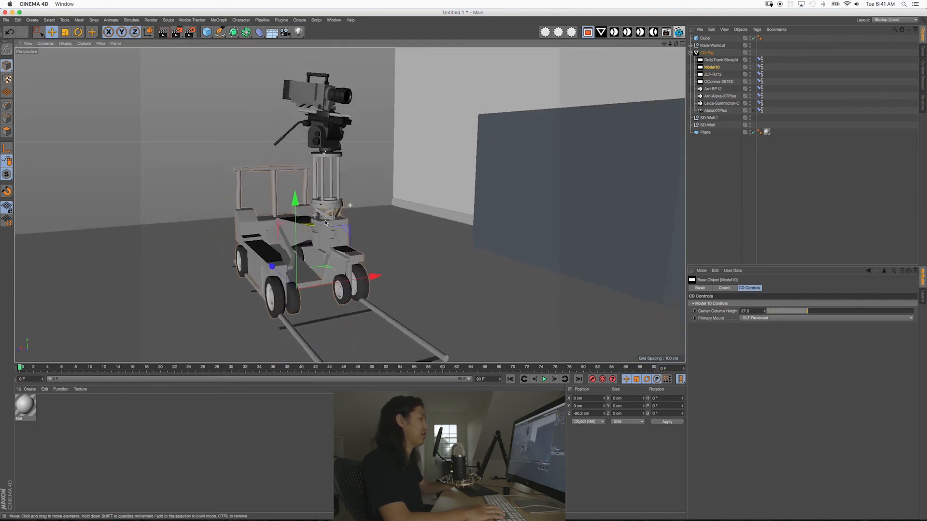
Duplicate the JLF-RJ12 riser within the CD-Rig, placing the copy between the original riser and the OConnor head
{"action": "left_click_drag", "start_coordinate": [300, 242], "coordinate": [333, 230], "text": "alt"}
{"action": "right_click_drag", "start_coordinate": [334, 230], "coordinate": [290, 231], "text": "alt"}
{"action": "left_click_drag", "start_coordinate": [290, 232], "coordinate": [352, 239], "text": "alt"}
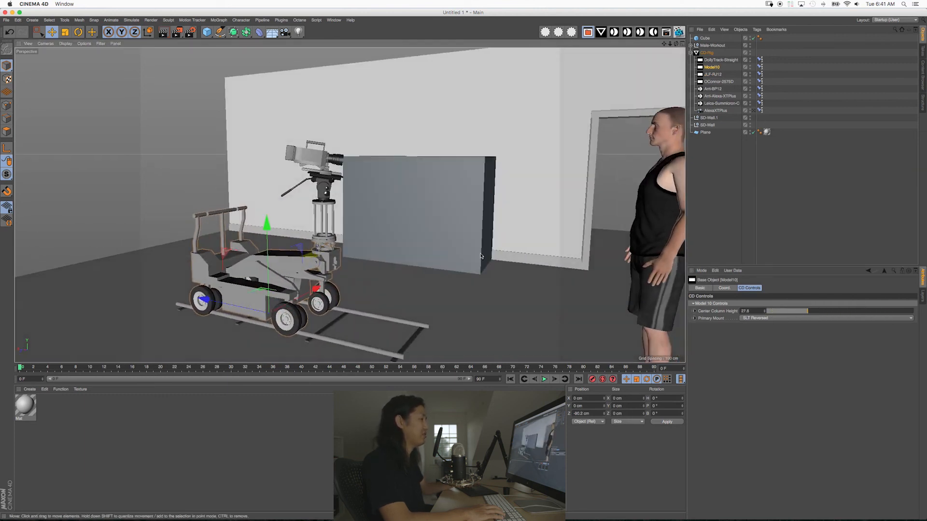
{"action": "left_click", "coordinate": [718, 98]}
{"action": "left_click", "coordinate": [712, 89], "text": "ctrl"}
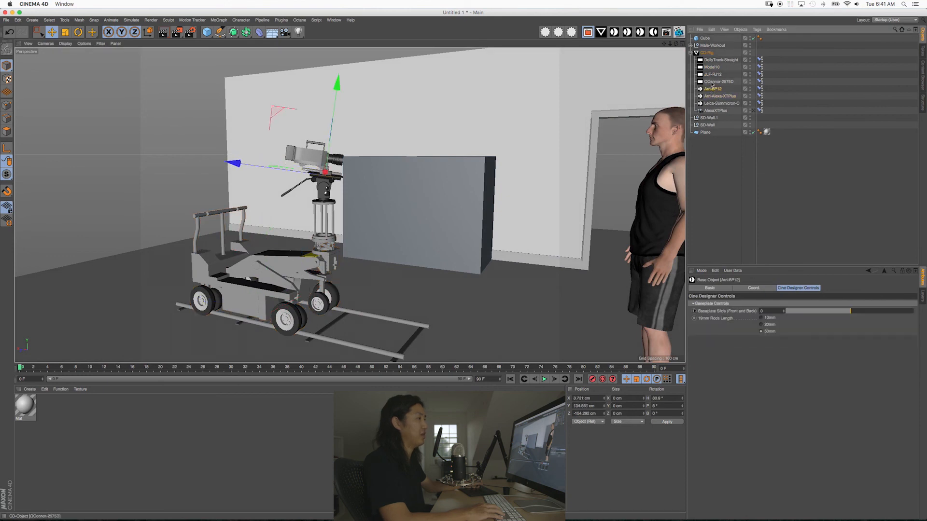
{"action": "left_click", "coordinate": [710, 75]}
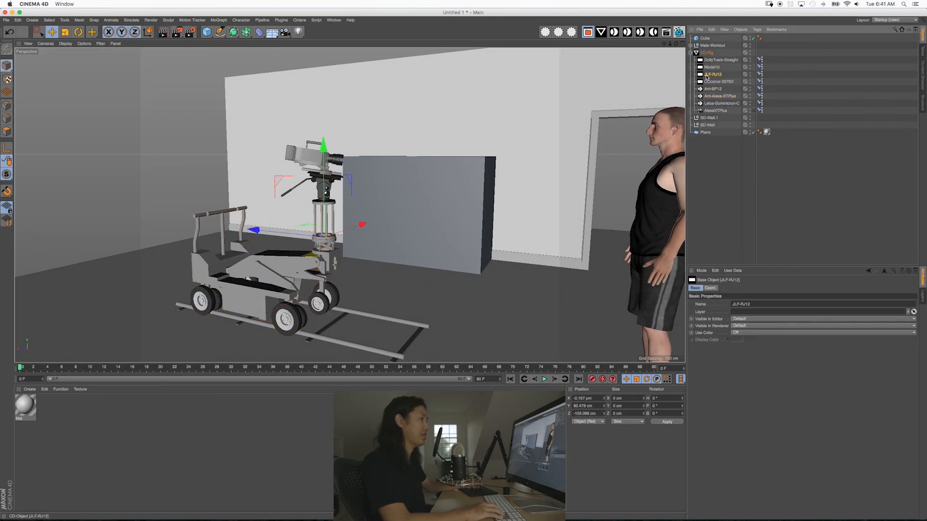
{"action": "left_click_drag", "start_coordinate": [708, 82], "coordinate": [708, 81], "text": "ctrl"}
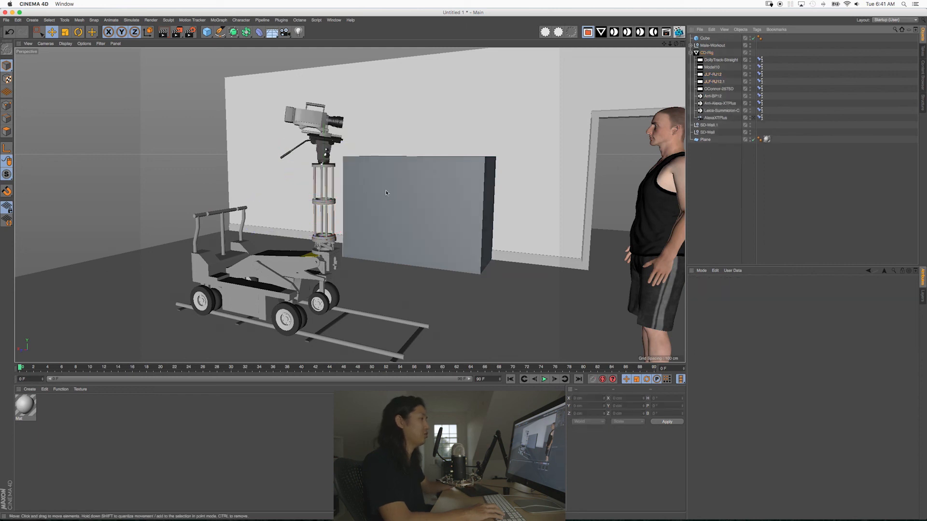
Raise the Model10 dolly's Center Column Height to 48.2
{"action": "left_click", "coordinate": [711, 68]}
{"action": "left_click_drag", "start_coordinate": [808, 312], "coordinate": [835, 312]}
{"action": "left_click_drag", "start_coordinate": [357, 242], "coordinate": [431, 251], "text": "alt"}
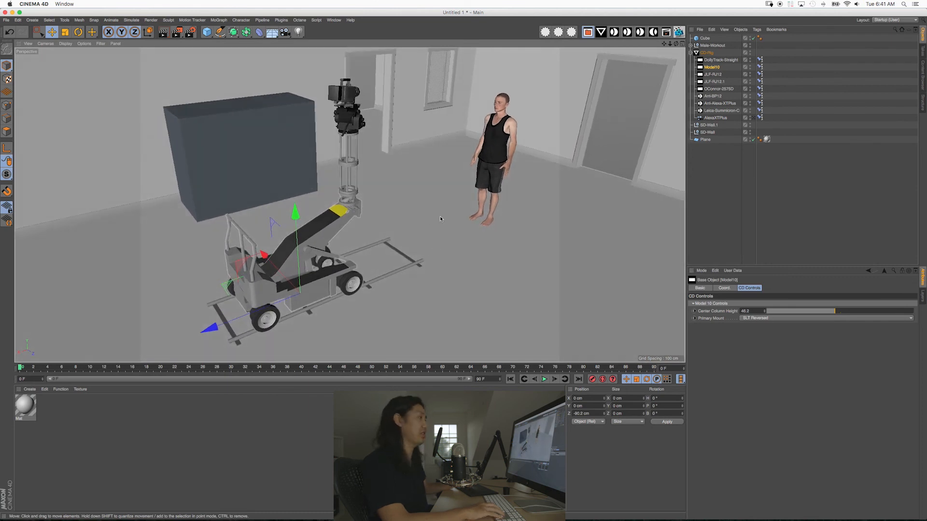
{"action": "left_click_drag", "start_coordinate": [437, 266], "coordinate": [416, 244], "text": "alt"}
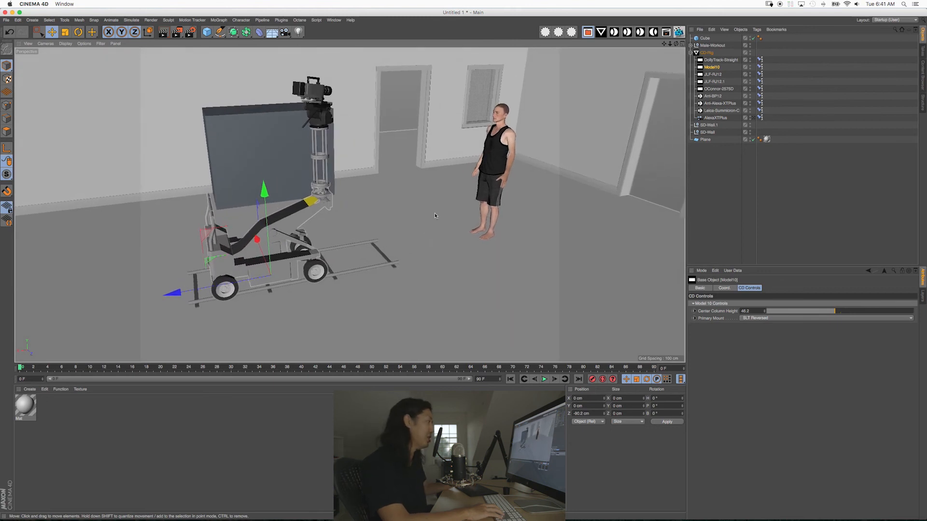
{"action": "mouse_move", "coordinate": [419, 244]}
{"action": "left_mouse_down", "text": "alt"}
{"action": "mouse_move", "coordinate": [298, 238]}
{"action": "mouse_move", "coordinate": [428, 248]}
{"action": "left_mouse_up", "text": "alt"}
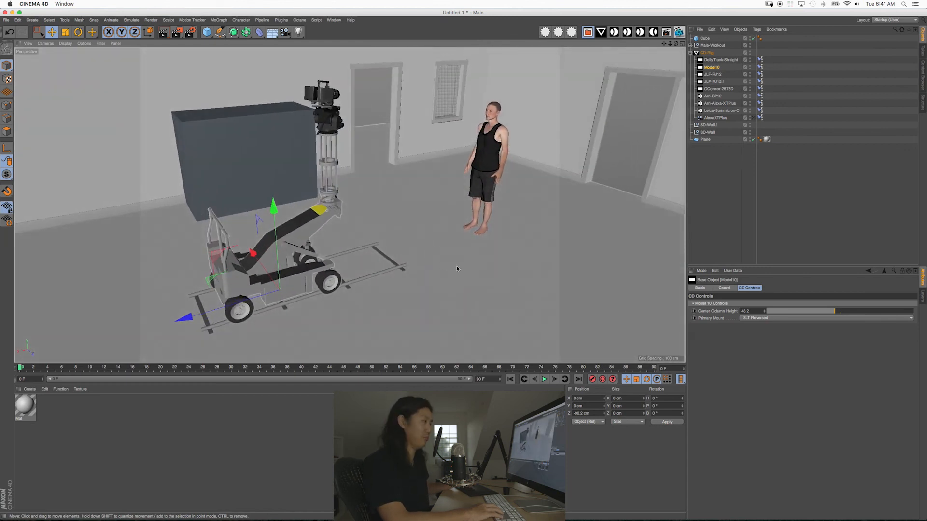
{"action": "mouse_move", "coordinate": [425, 250]}
{"action": "left_mouse_down", "text": "alt"}
{"action": "mouse_move", "coordinate": [420, 245]}
{"action": "mouse_move", "coordinate": [419, 263]}
{"action": "left_mouse_up", "text": "alt"}
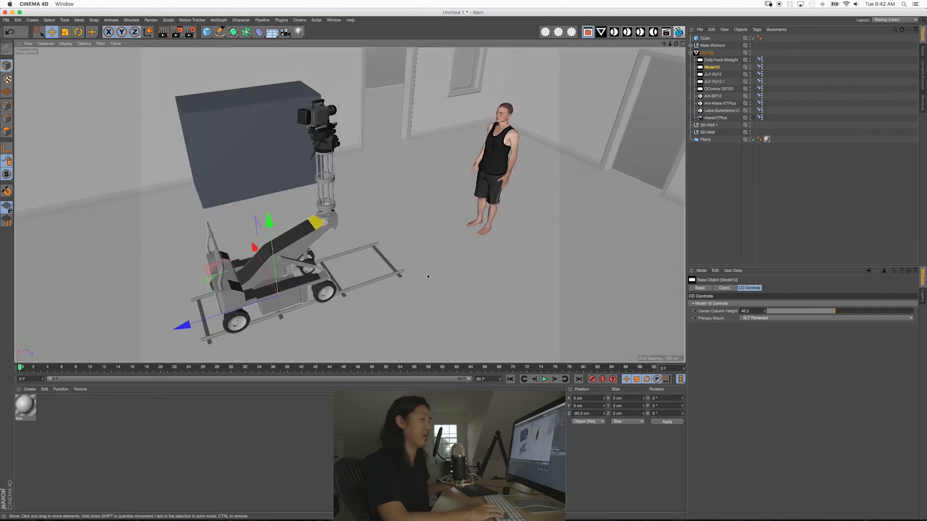
{"action": "mouse_move", "coordinate": [428, 245]}
{"action": "left_mouse_down", "text": "alt"}
{"action": "mouse_move", "coordinate": [325, 228]}
{"action": "mouse_move", "coordinate": [437, 250]}
{"action": "mouse_move", "coordinate": [426, 238]}
{"action": "left_mouse_up", "text": "alt"}
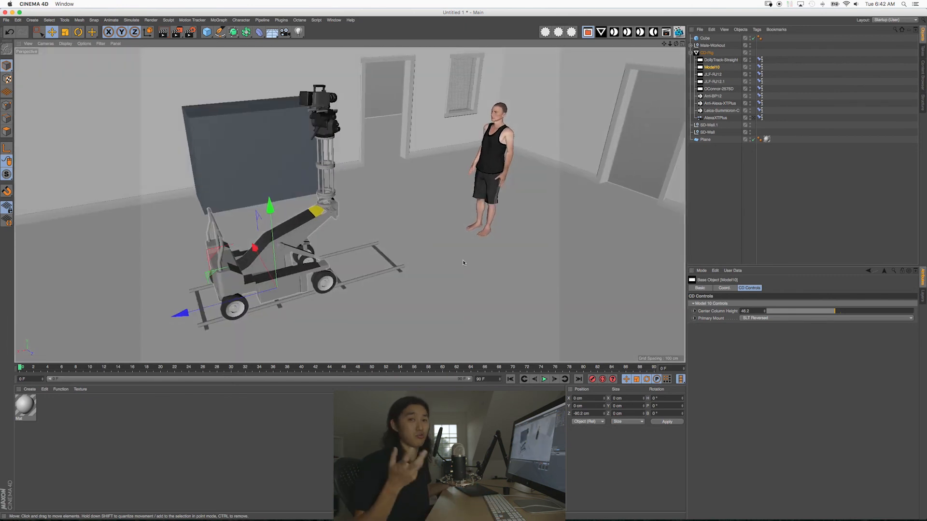
{"action": "left_click_drag", "start_coordinate": [421, 248], "coordinate": [442, 248], "text": "alt"}
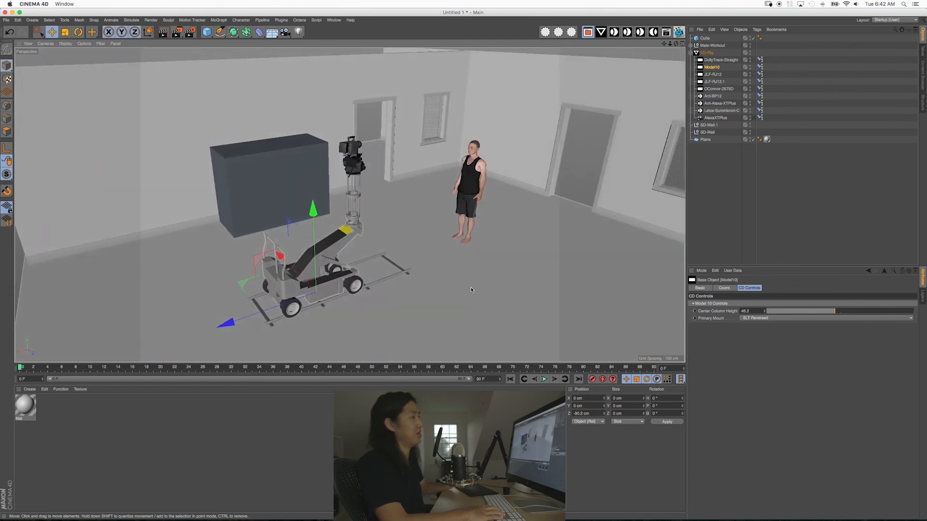